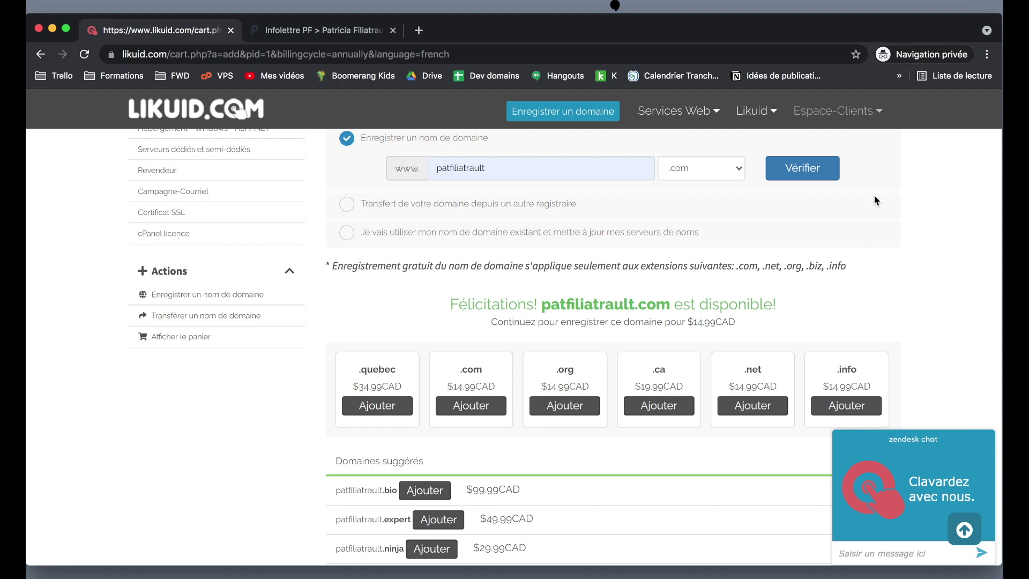
# Confirm patfiliatrault.com is available and continue to the hosting plan configuration.
pyautogui.scroll(-7, 874, 200)
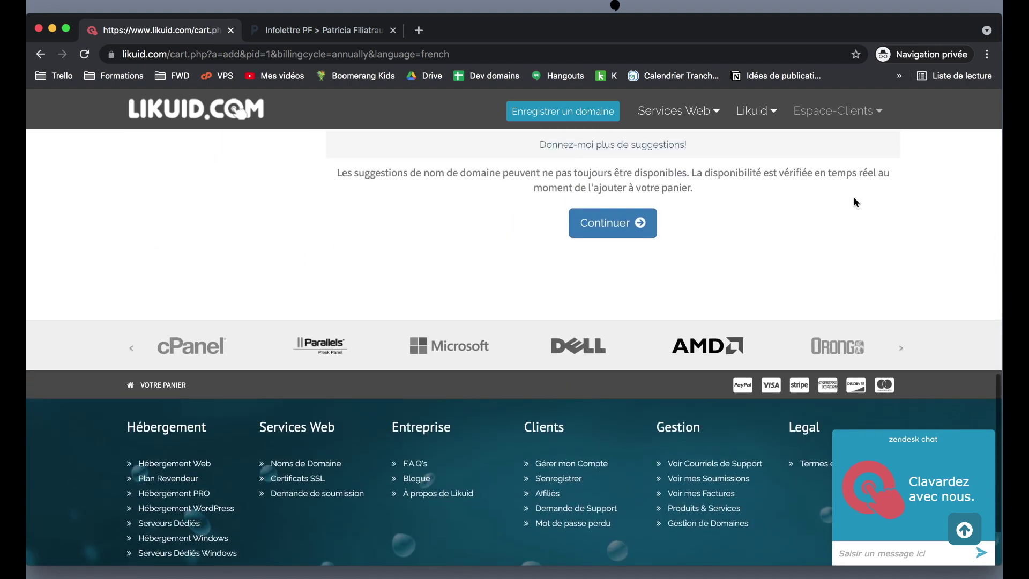
pyautogui.click(614, 224)
pyautogui.scroll(-5, 614, 224)
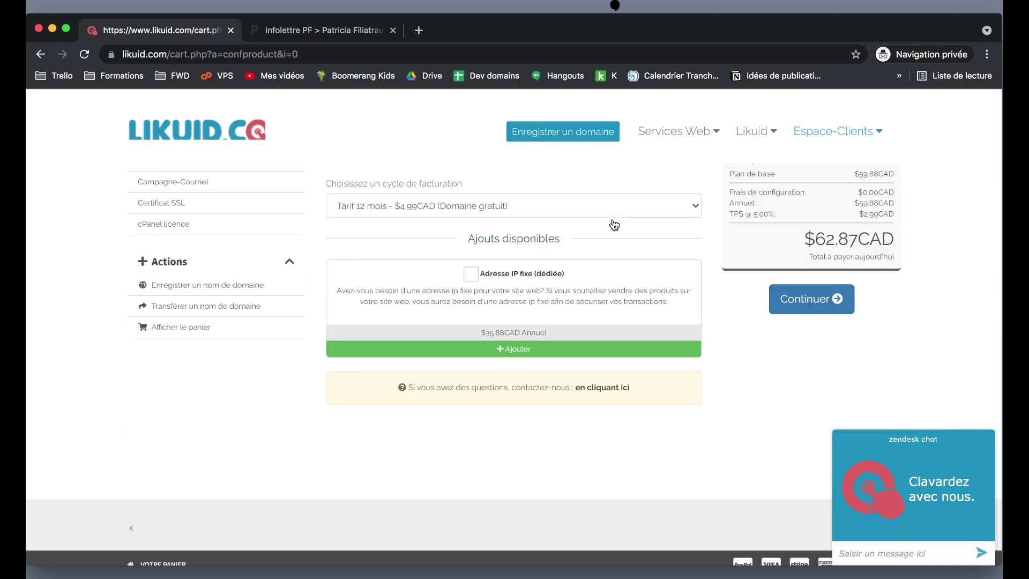
# Keep the 'Tarif 12 mois - $4.99CAD (Domaine gratuit)' billing cycle and continue to domain configuration.
pyautogui.click(378, 216)
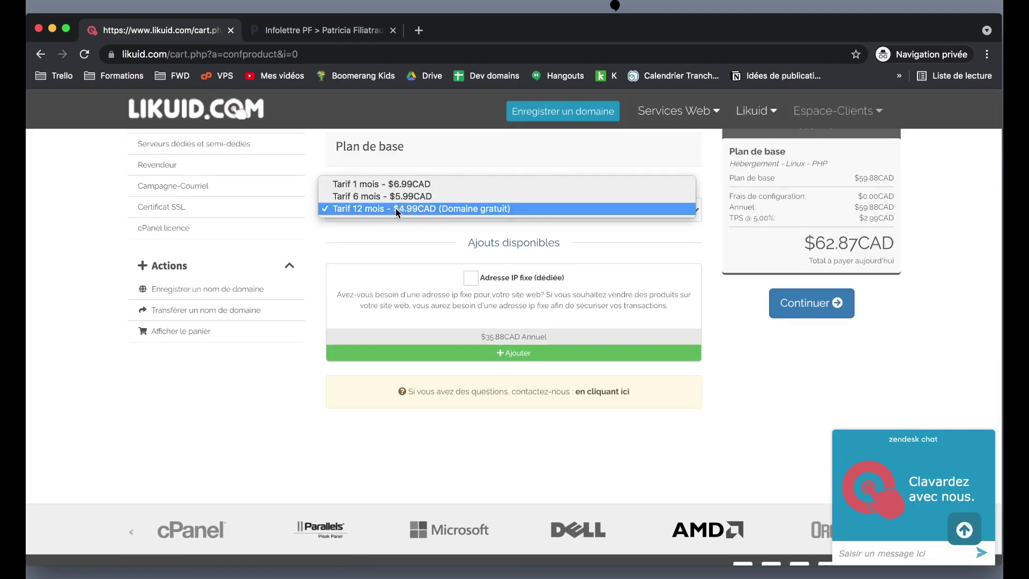
pyautogui.click(378, 209)
pyautogui.scroll(2, 679, 278)
pyautogui.scroll(-3, 679, 277)
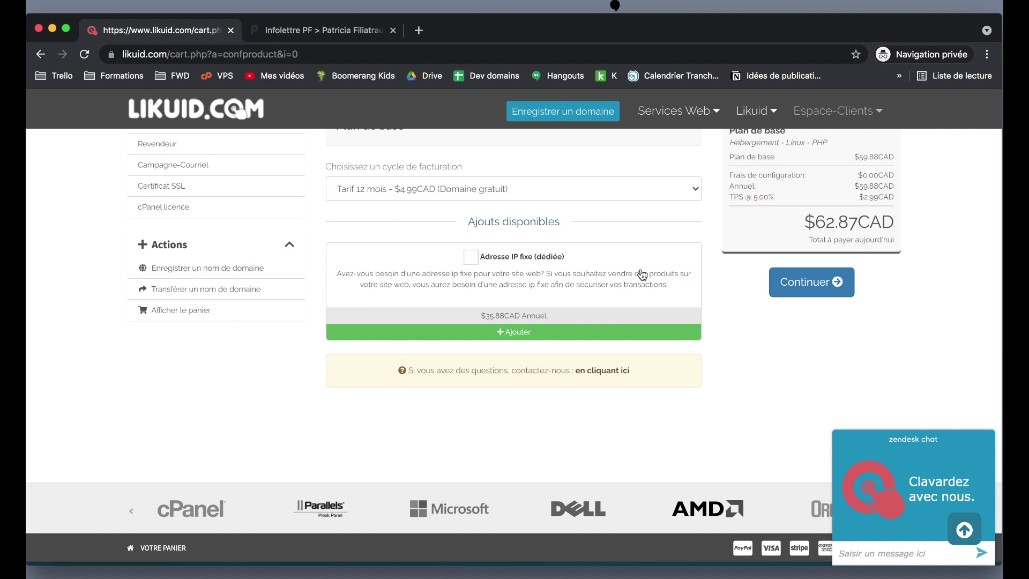
pyautogui.scroll(1, 641, 275)
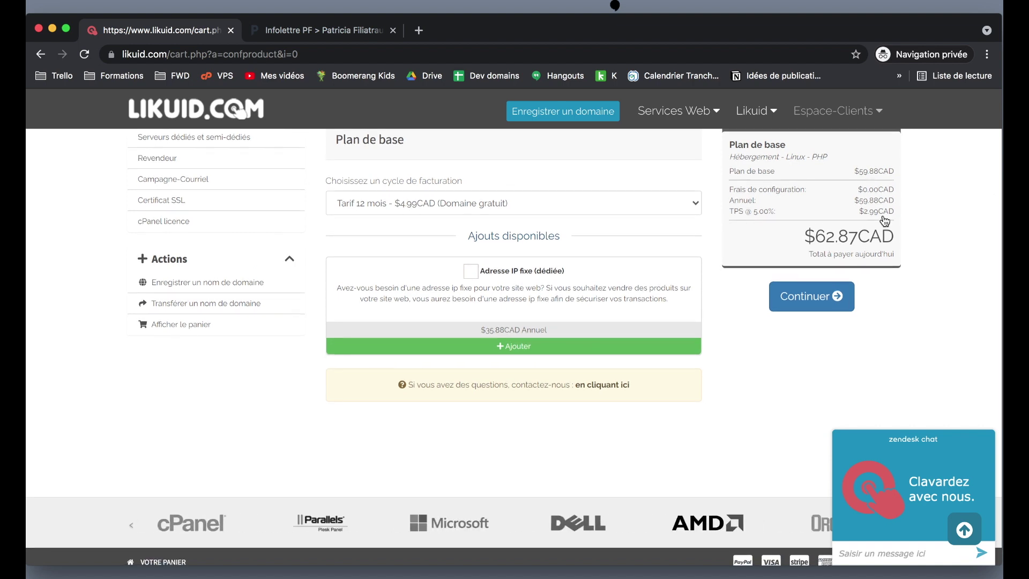
pyautogui.click(811, 297)
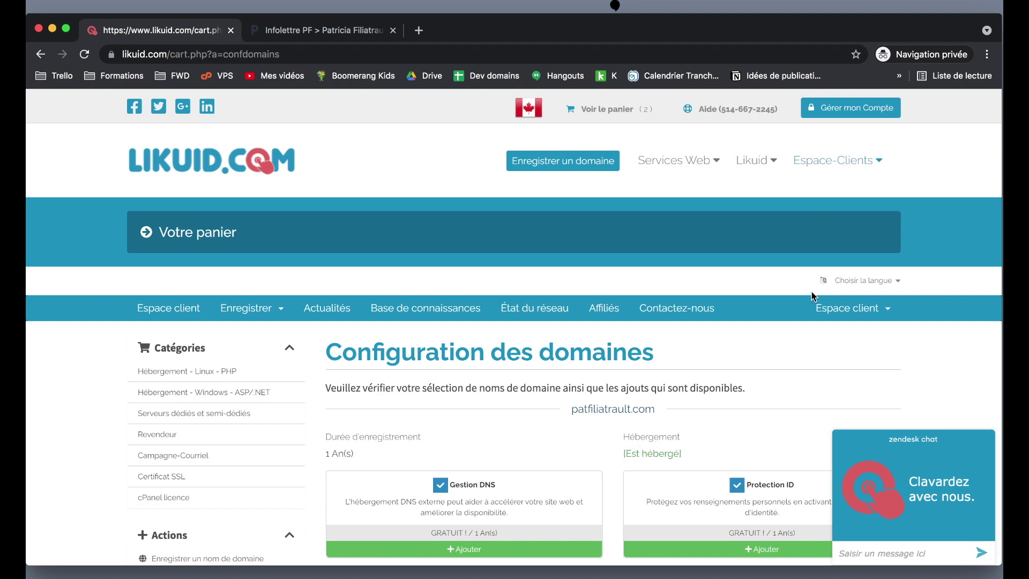
# Accept the domain options with Gestion DNS and Protection ID, then review the $62.87CAD cart.
pyautogui.scroll(-5, 811, 292)
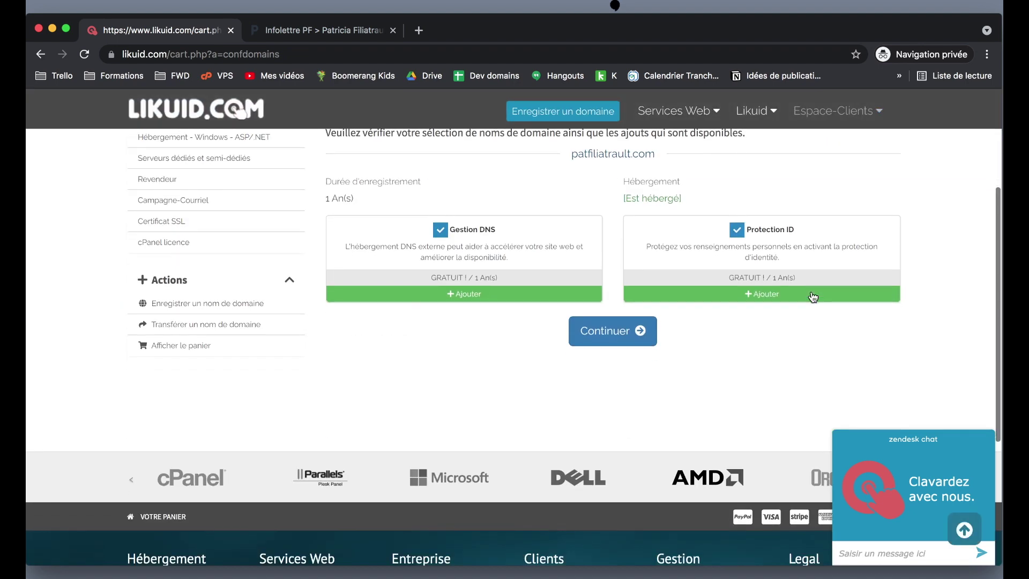
pyautogui.scroll(-1, 813, 297)
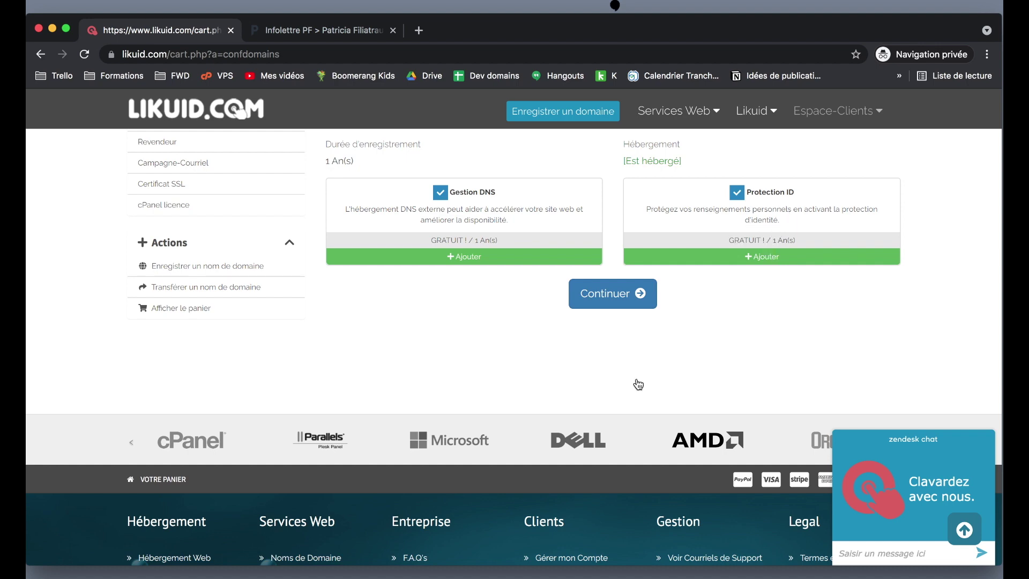
pyautogui.scroll(3, 650, 257)
pyautogui.scroll(-1, 652, 257)
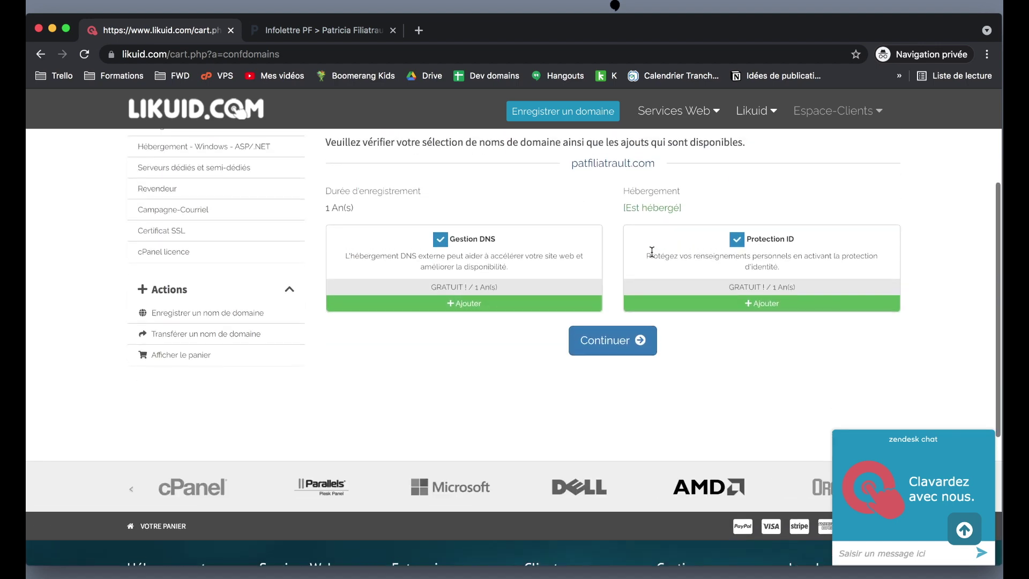
pyautogui.click(620, 357)
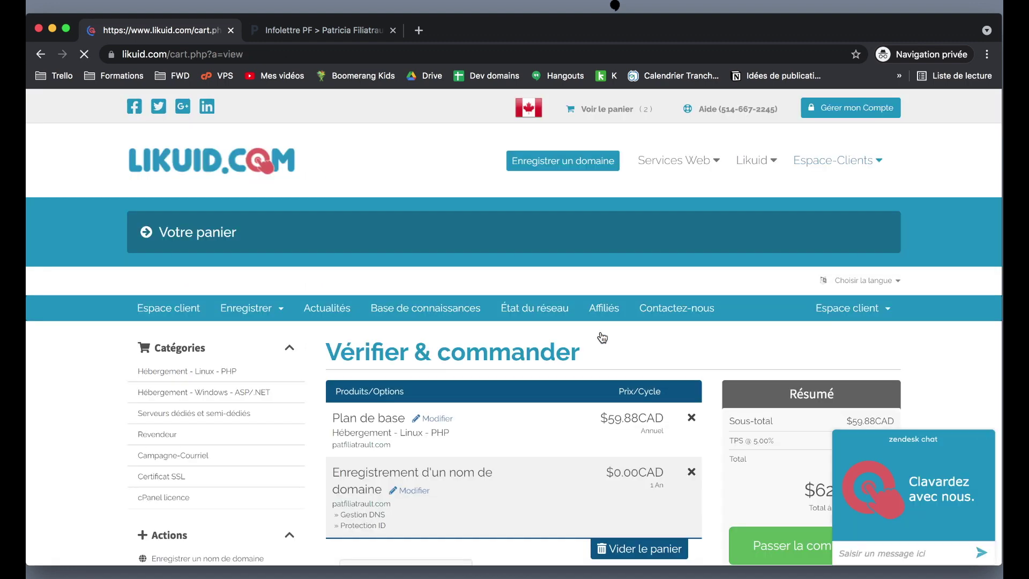
pyautogui.scroll(-4, 600, 335)
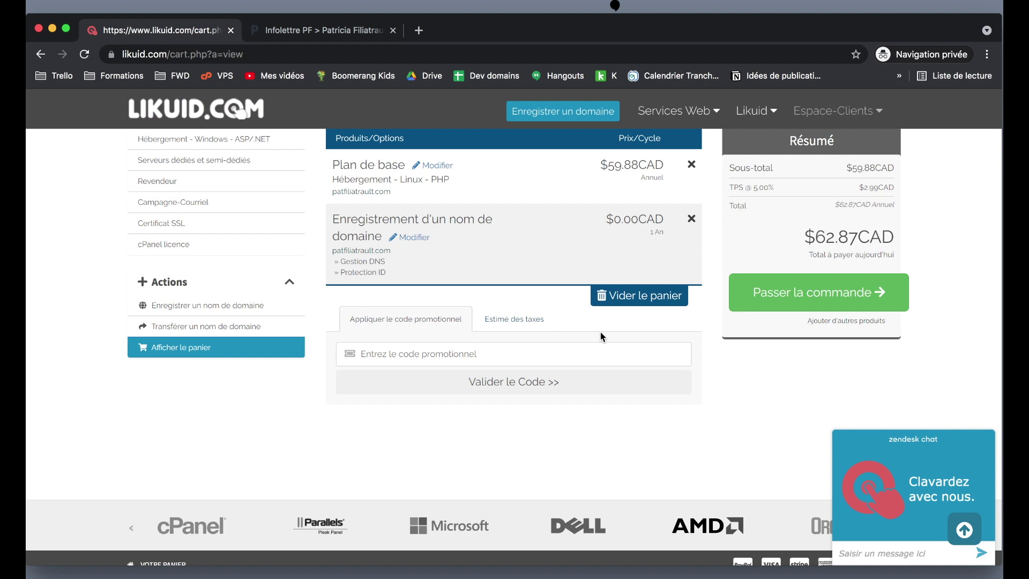
pyautogui.scroll(1, 600, 337)
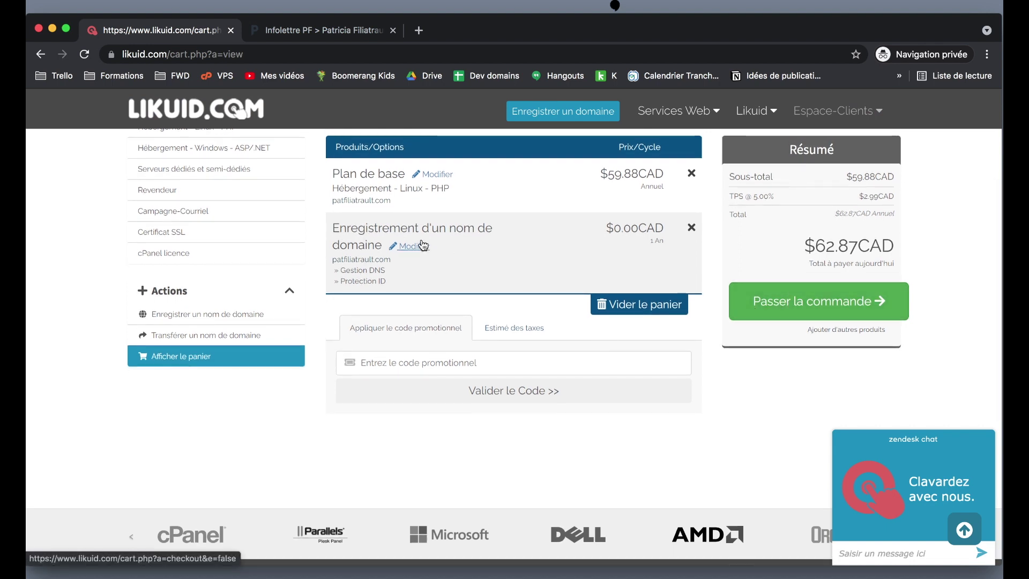
pyautogui.scroll(-3, 416, 287)
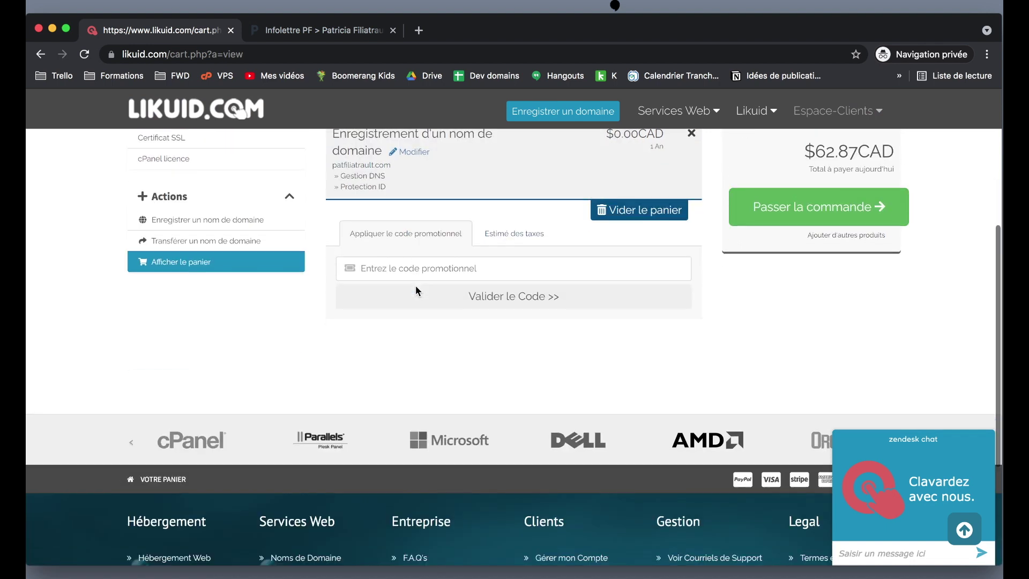
# Check out the order with the terms accepted and submit it with Régler la commande.
pyautogui.click(848, 229)
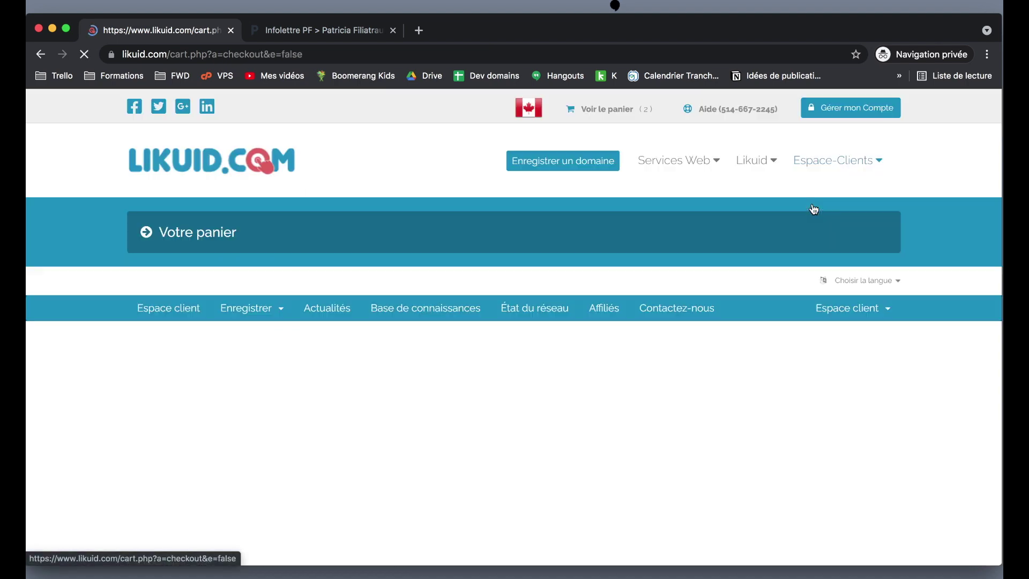
pyautogui.scroll(-5, 654, 359)
pyautogui.scroll(-6, 654, 359)
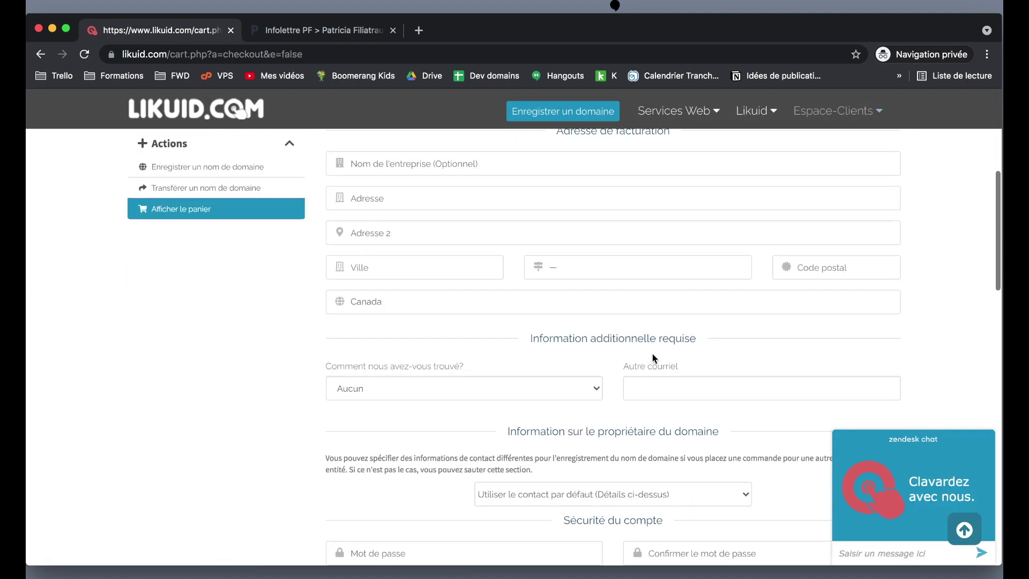
pyautogui.scroll(4, 652, 358)
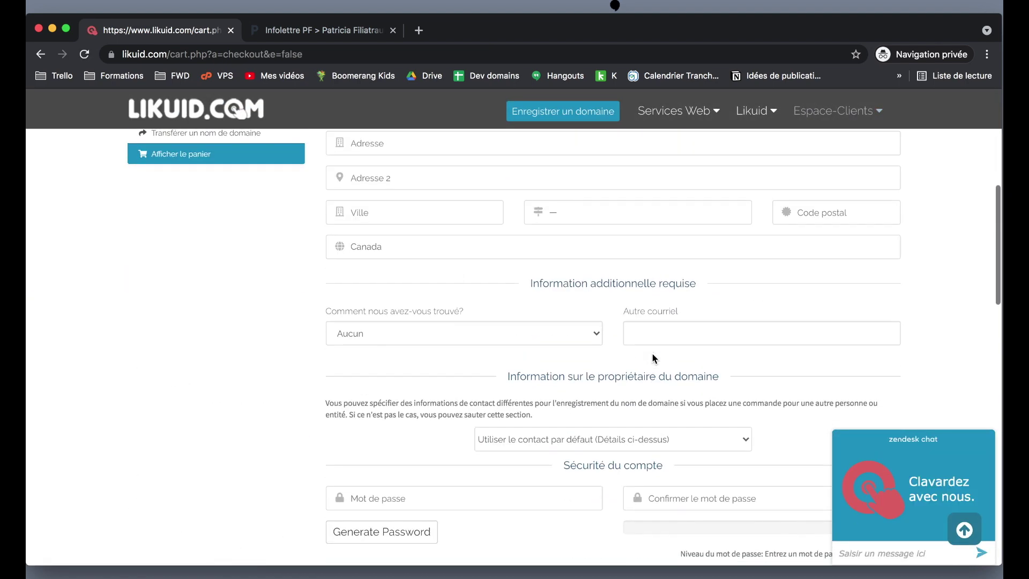
pyautogui.scroll(5, 654, 358)
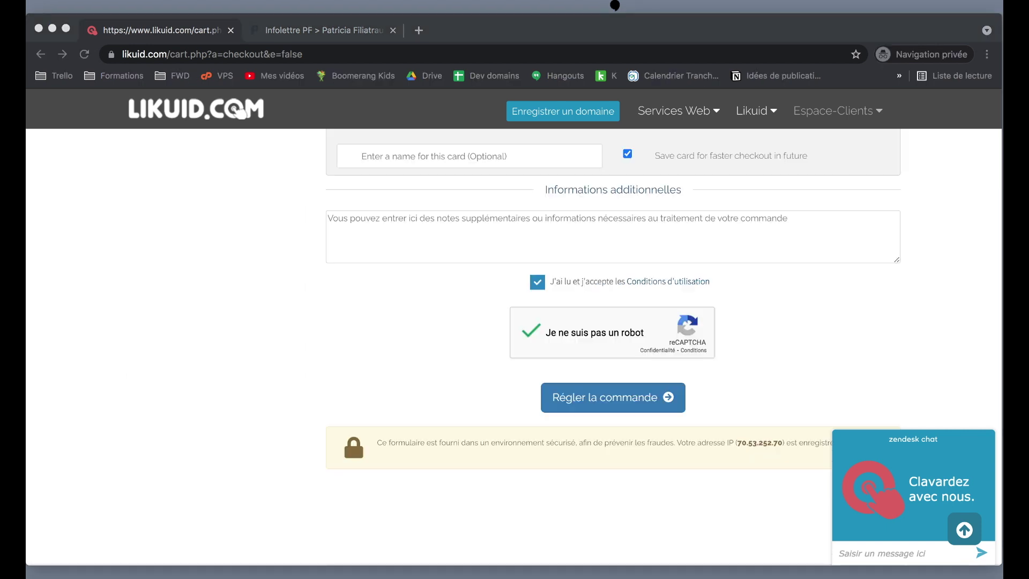
pyautogui.click(946, 255)
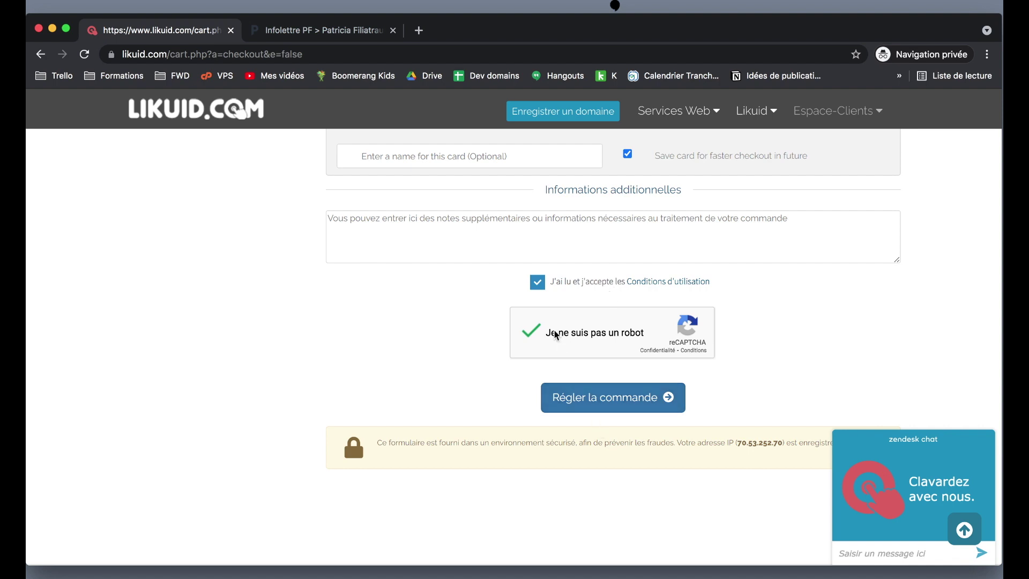
pyautogui.click(580, 398)
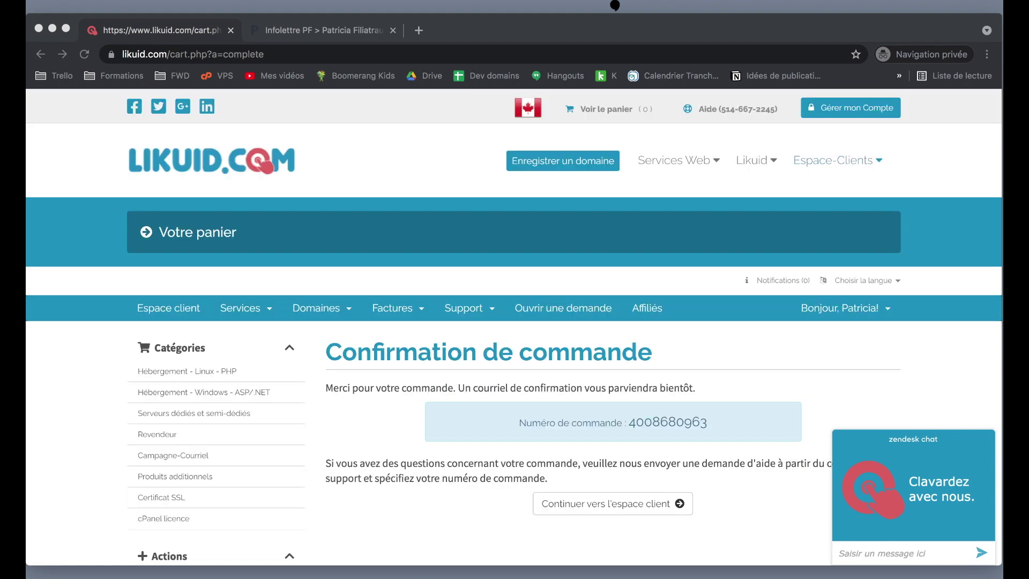
# Go to the client area dashboard and try the registered domains list.
pyautogui.scroll(-5, 438, 500)
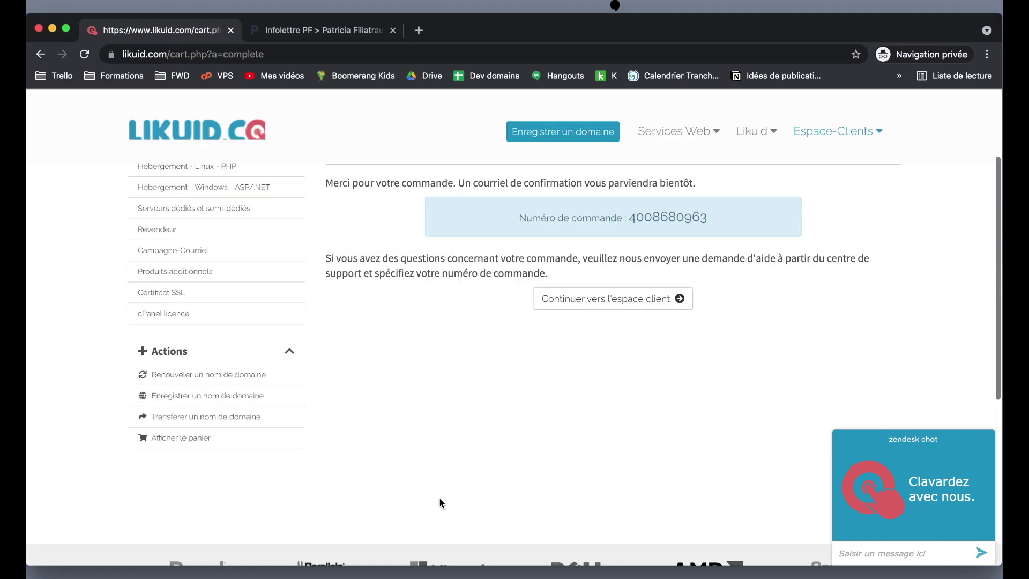
pyautogui.click(581, 302)
pyautogui.scroll(-3, 606, 464)
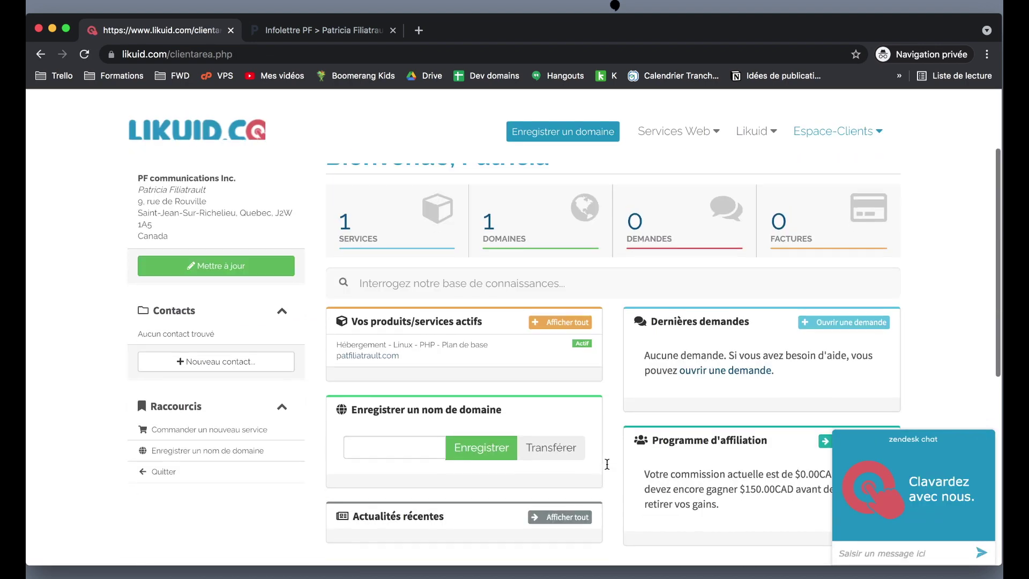
pyautogui.scroll(-1, 589, 444)
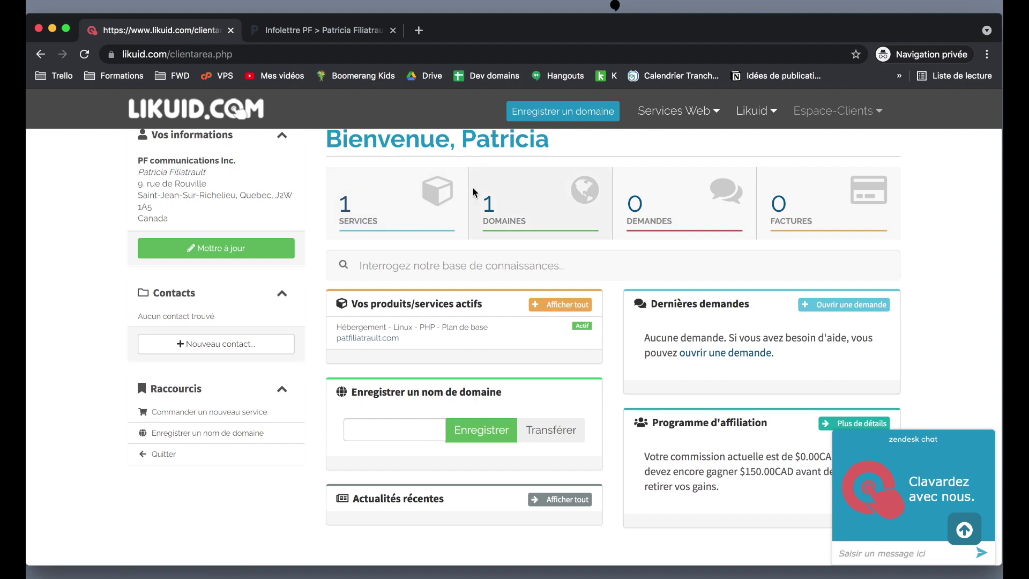
pyautogui.click(513, 210)
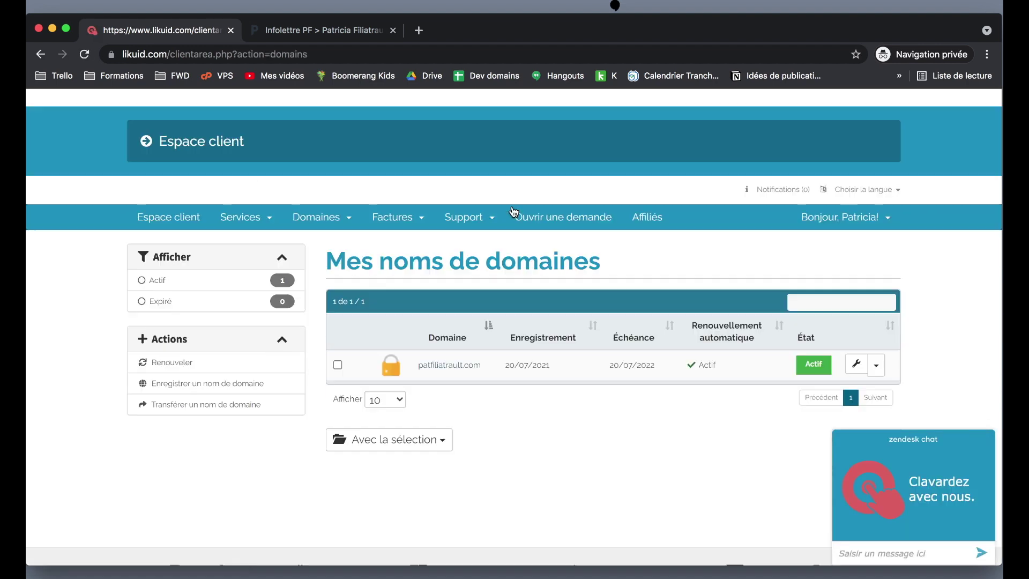
pyautogui.scroll(-2, 513, 211)
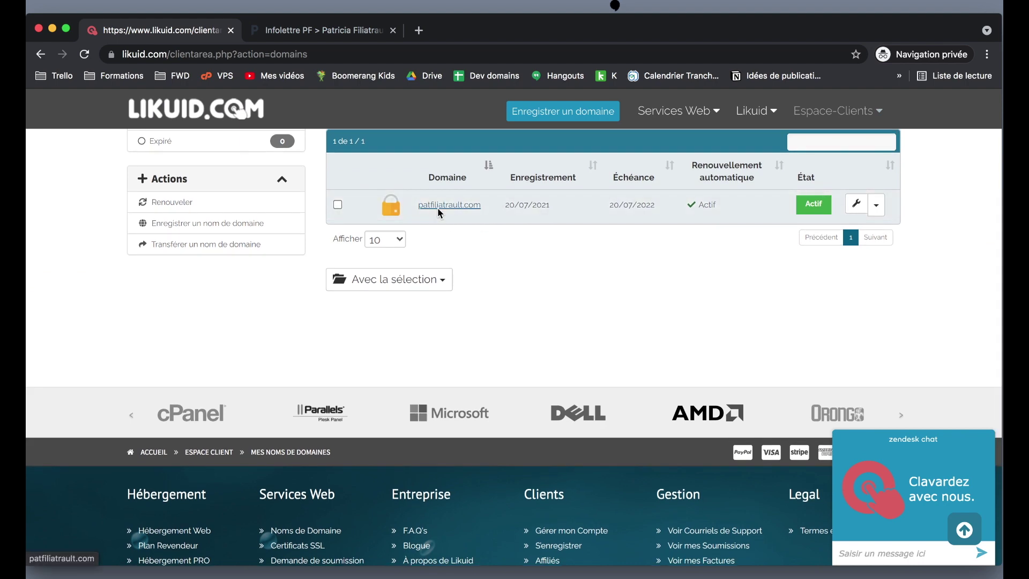
pyautogui.scroll(4, 440, 214)
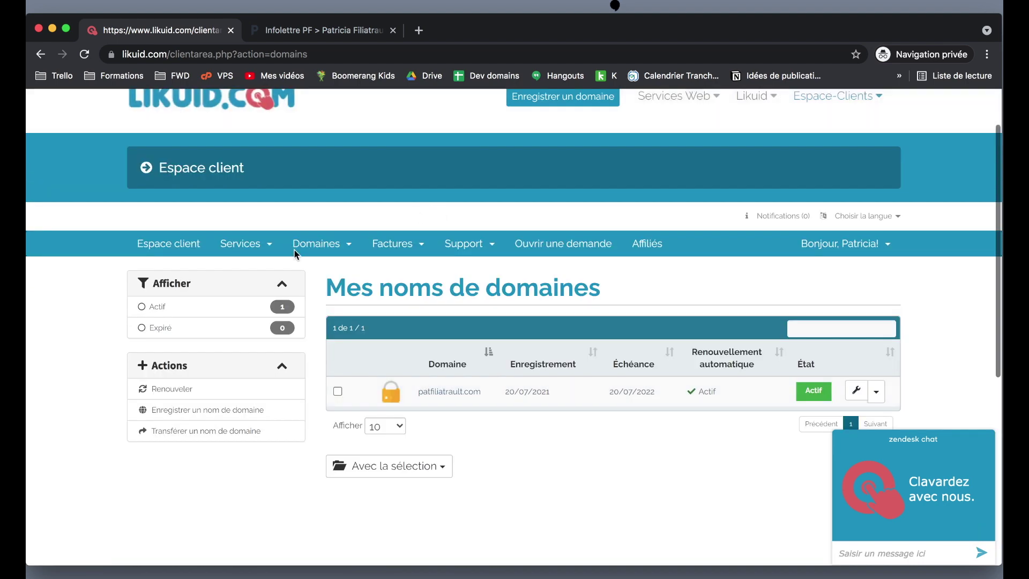
# View the purchased products and services, where Plan de base is active.
pyautogui.click(237, 247)
pyautogui.click(282, 272)
pyautogui.scroll(-3, 510, 331)
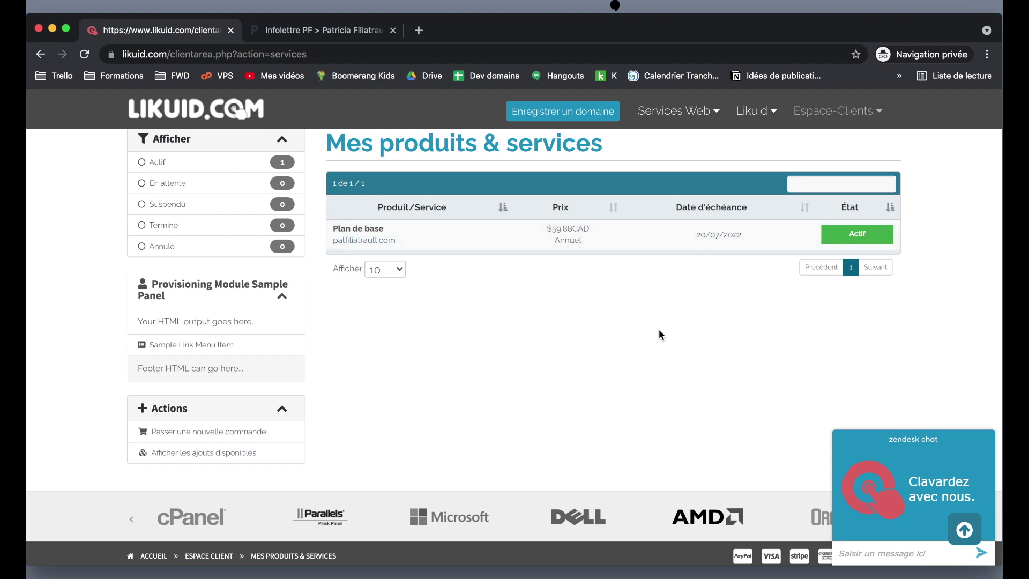
pyautogui.scroll(-3, 657, 329)
pyautogui.scroll(7, 658, 329)
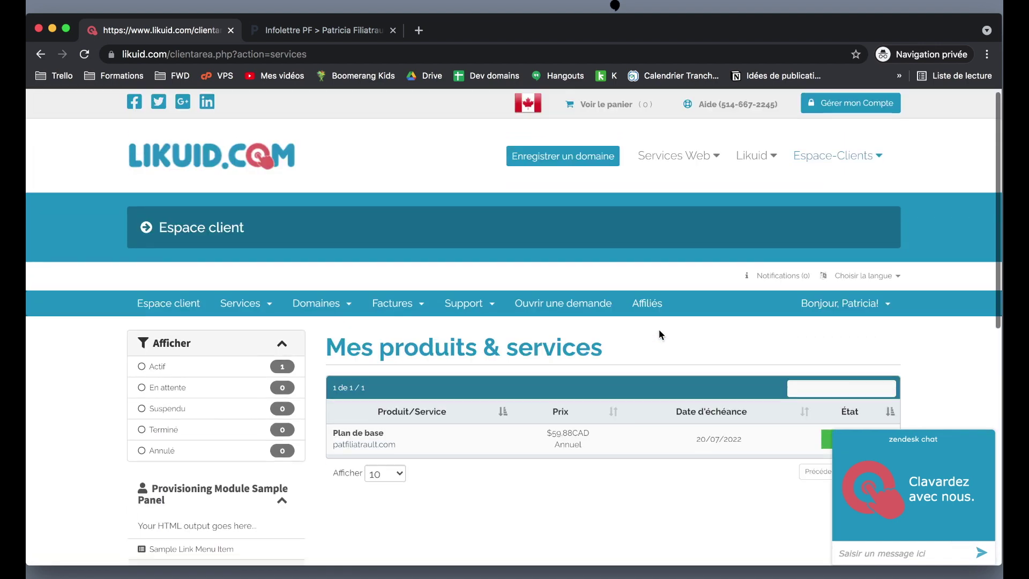
pyautogui.scroll(-1, 661, 334)
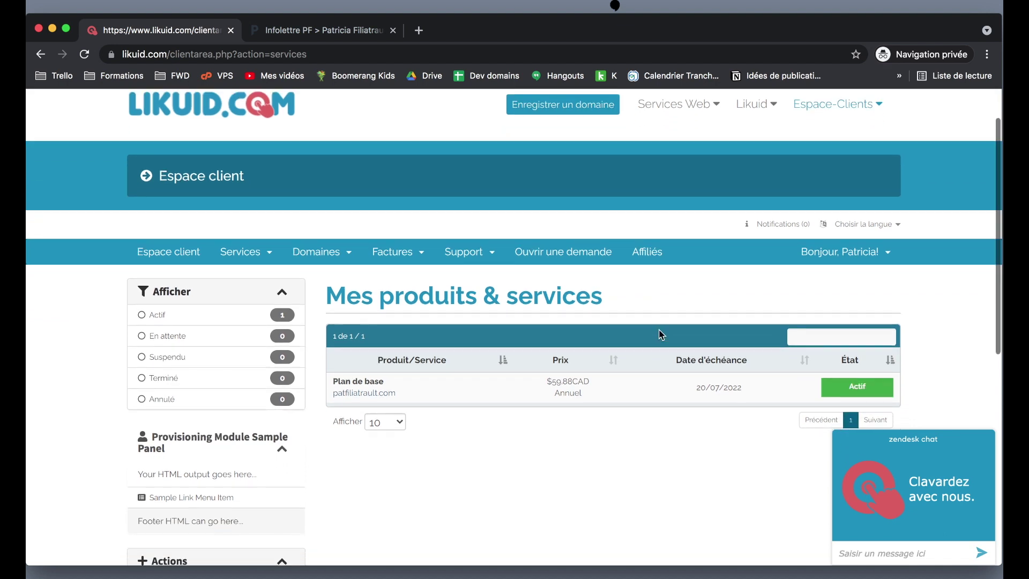
pyautogui.scroll(-2, 661, 334)
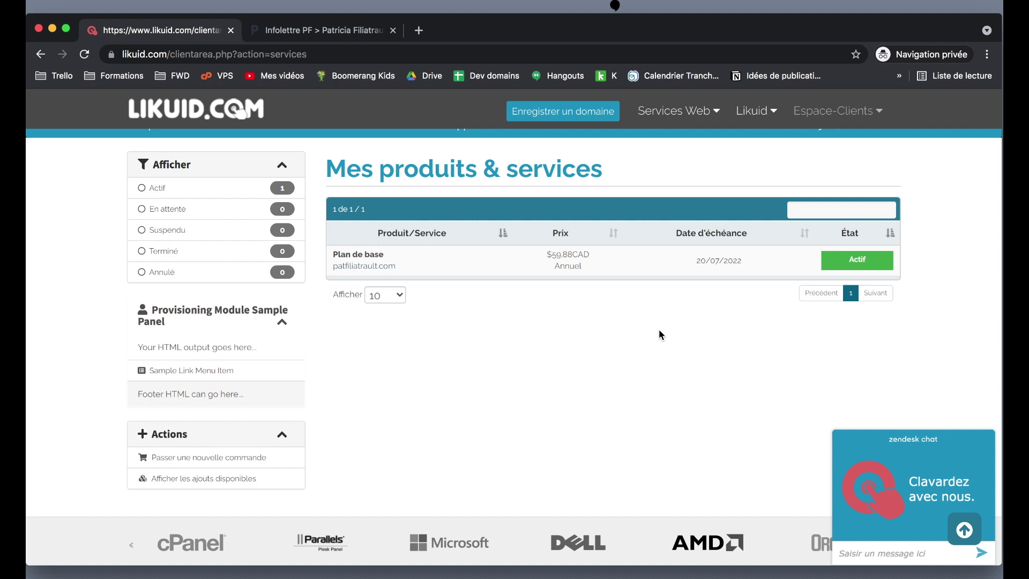
pyautogui.scroll(3, 660, 334)
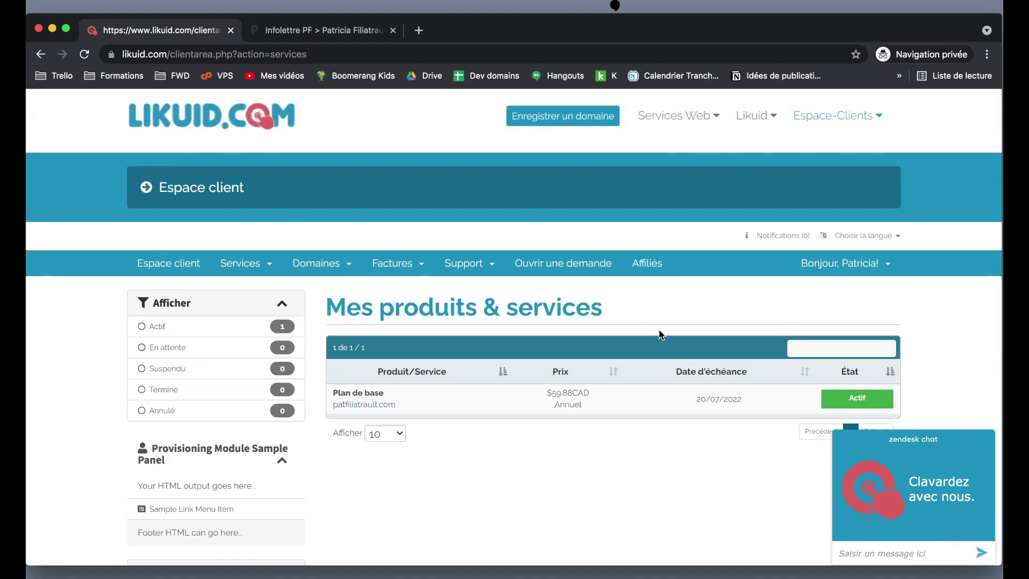
pyautogui.scroll(-1, 659, 334)
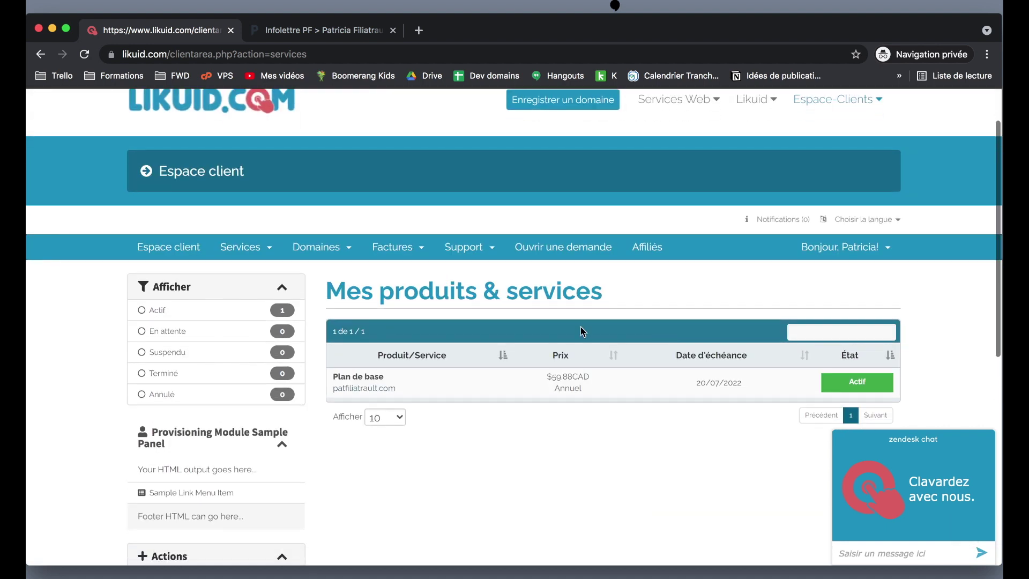
# Open Domaines > Mes noms de domaines, listing patfiliatrault.com active until 20/07/2022.
pyautogui.click(316, 249)
pyautogui.click(323, 274)
pyautogui.scroll(-10, 324, 278)
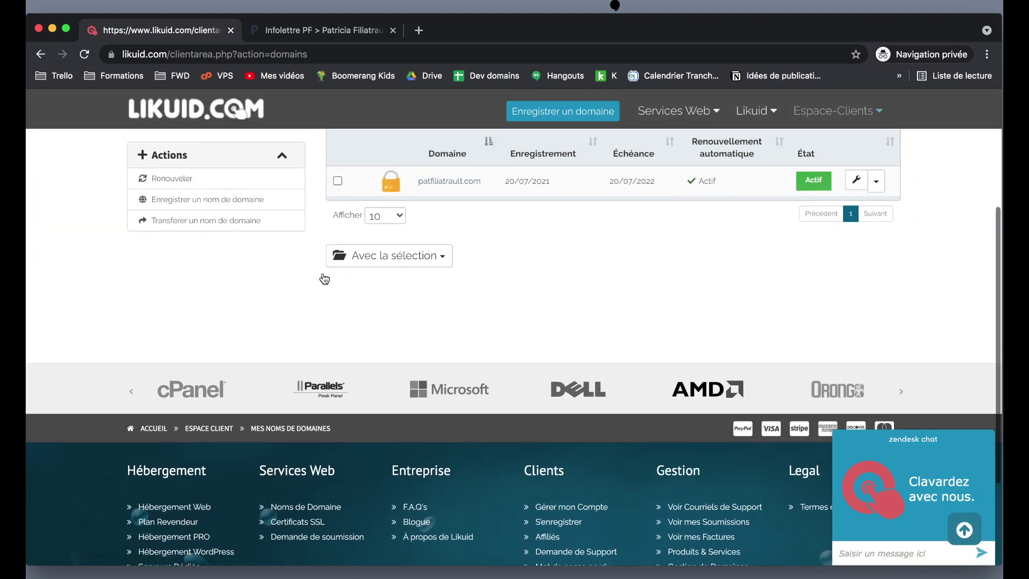
# Confirm patfiliatrault.com returns 403 Forbidden, then check its Renouvellement automatique status (Actif).
pyautogui.click(467, 183)
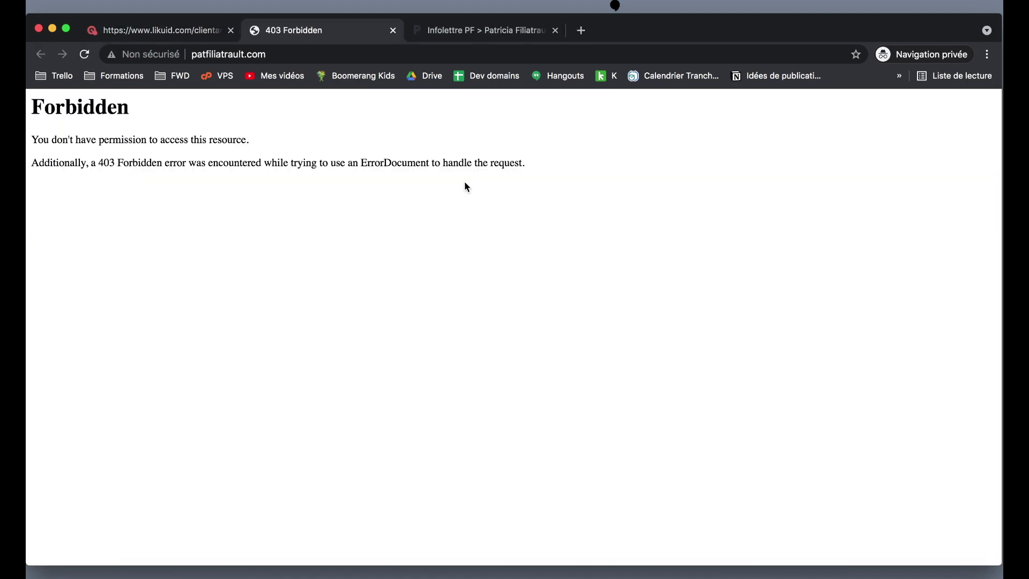
pyautogui.click(169, 32)
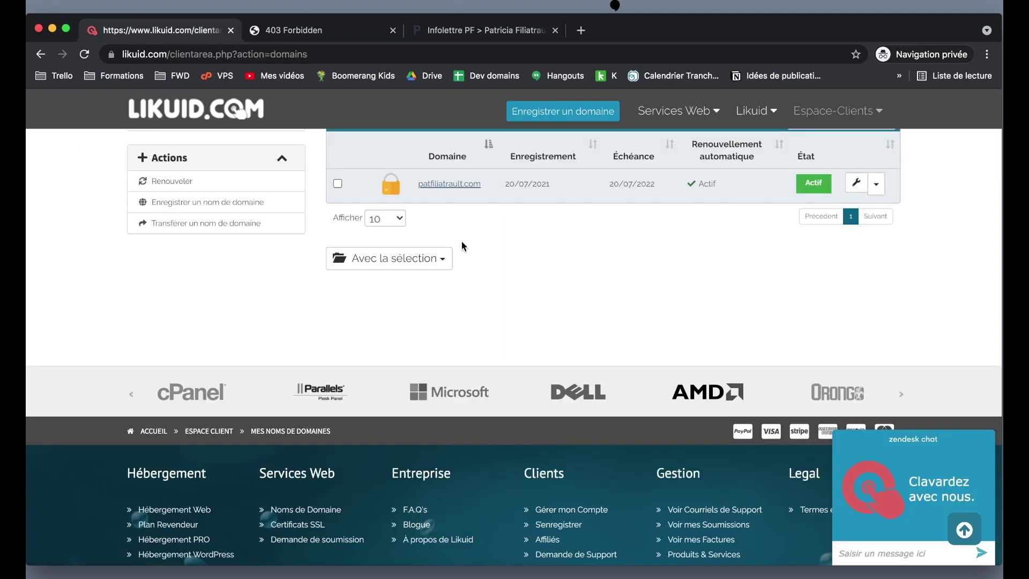
pyautogui.click(561, 224)
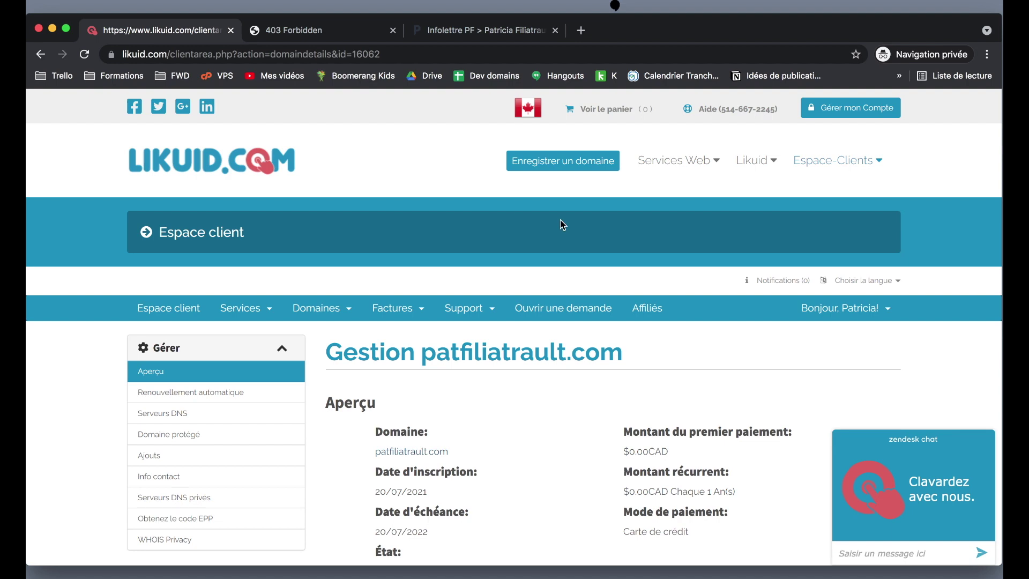
pyautogui.scroll(-2, 560, 224)
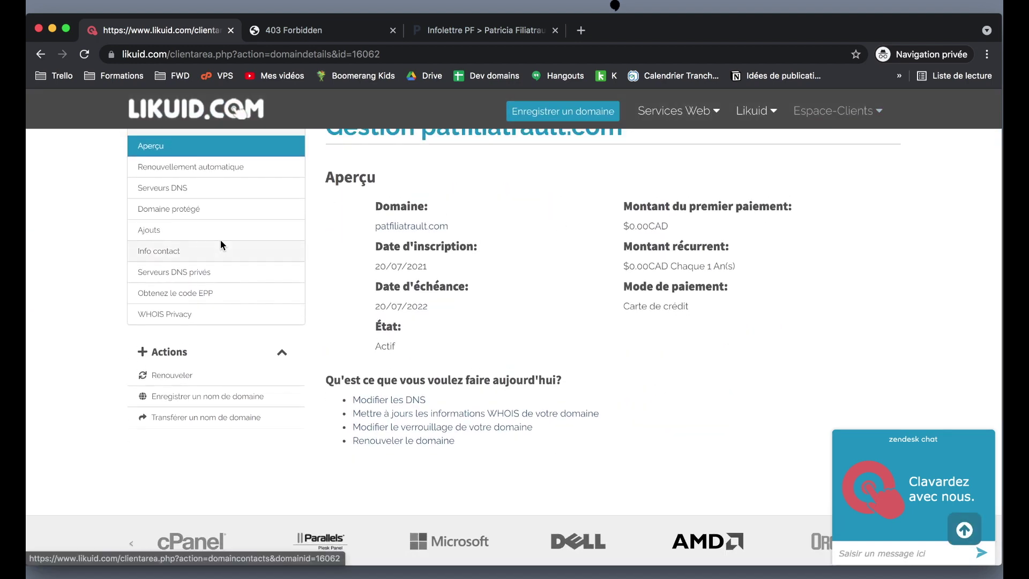
pyautogui.click(162, 173)
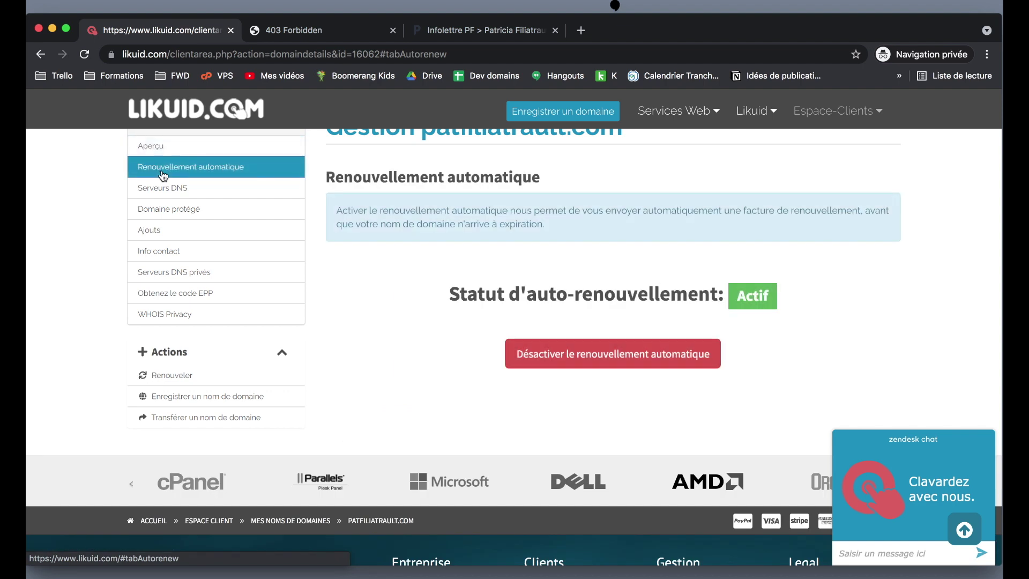
pyautogui.scroll(-1, 432, 359)
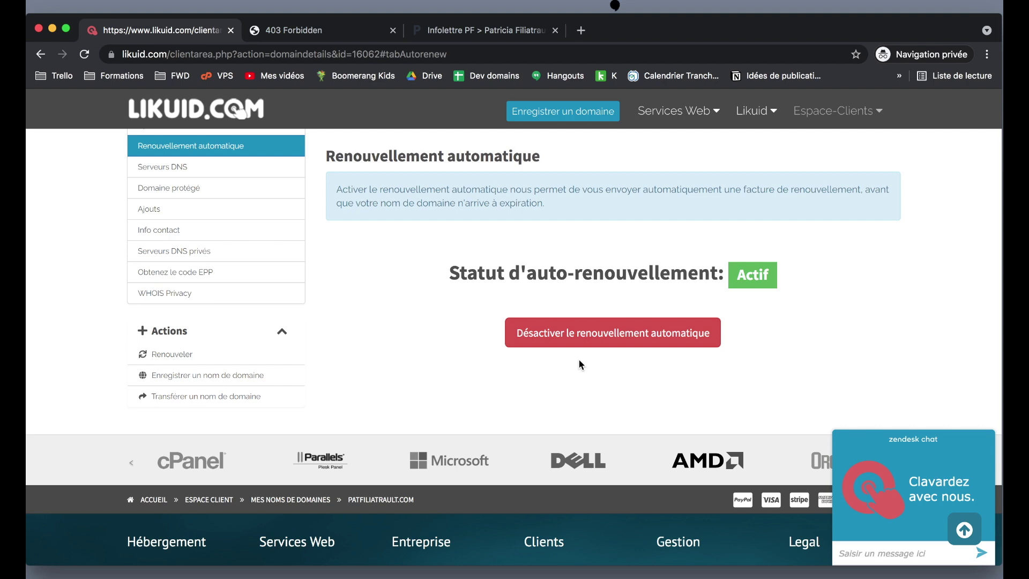
pyautogui.scroll(5, 580, 365)
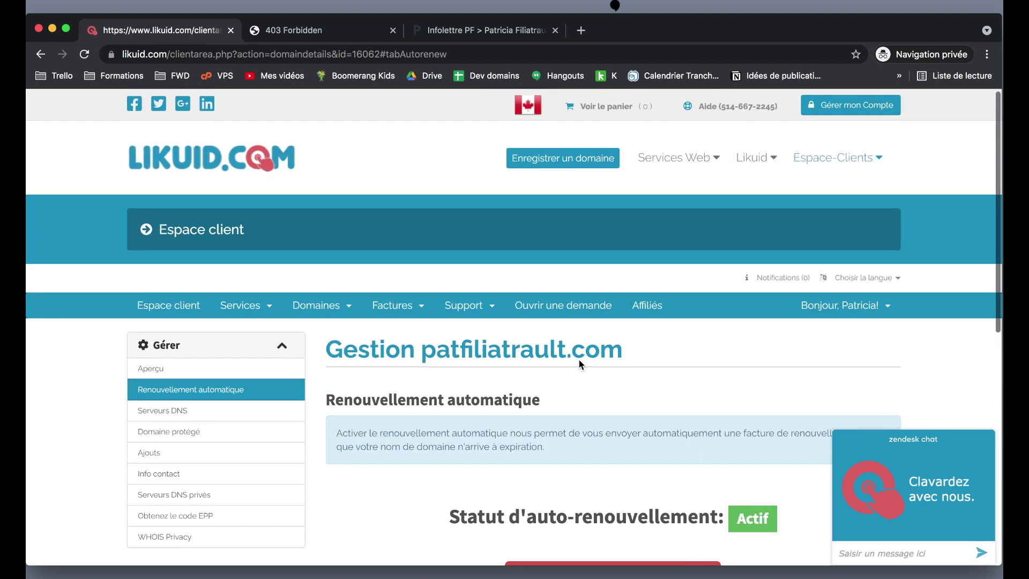
pyautogui.scroll(-4, 578, 359)
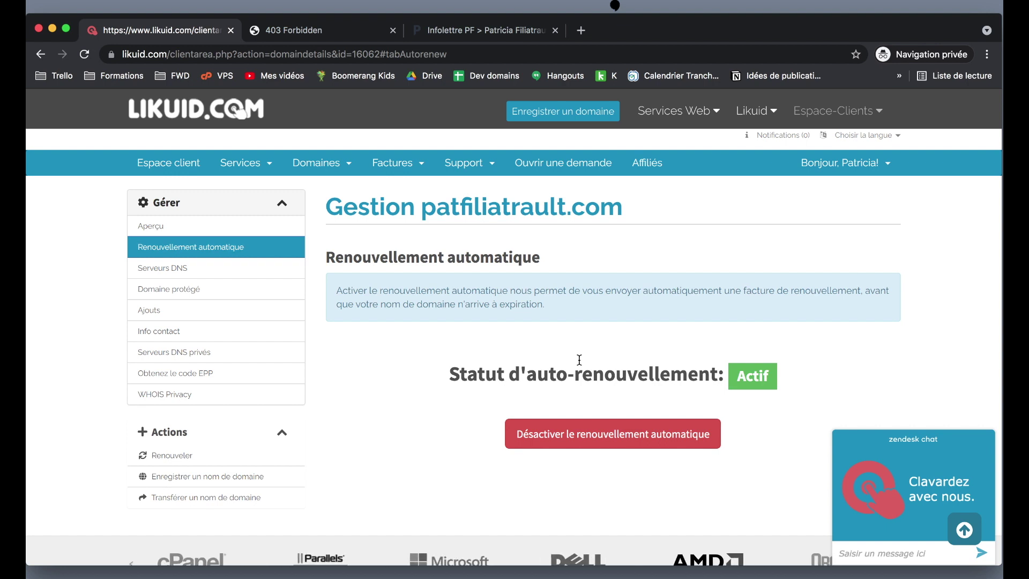
pyautogui.scroll(-3, 579, 360)
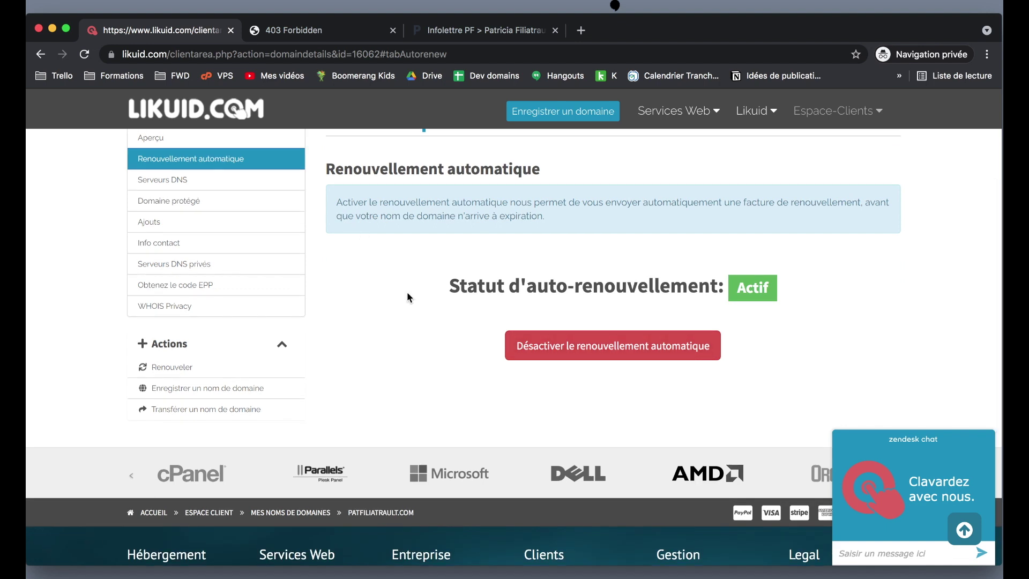
pyautogui.scroll(5, 407, 295)
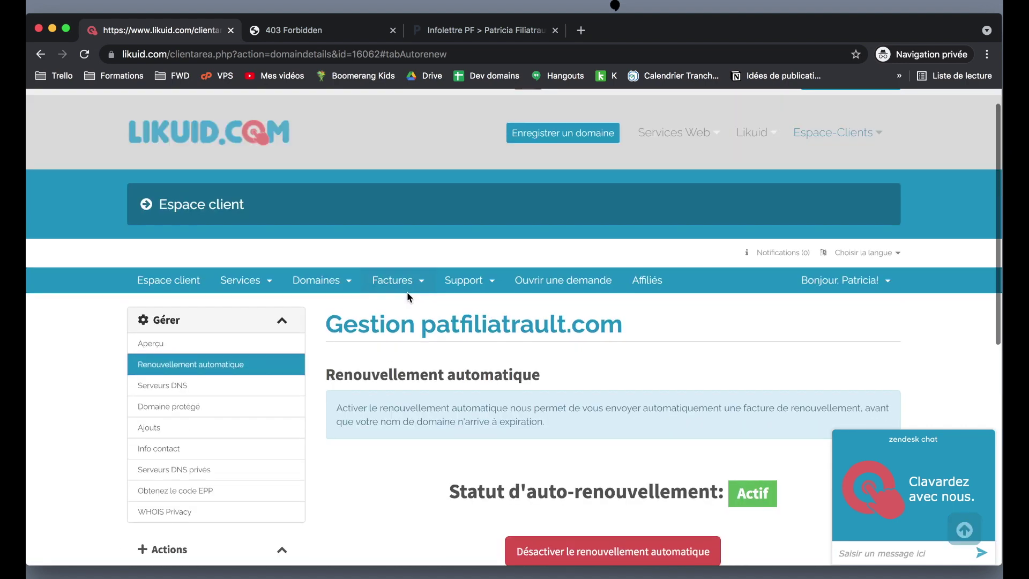
# Go back to Domaines > Mes noms de domaines to see patfiliatrault.com listed.
pyautogui.click(346, 287)
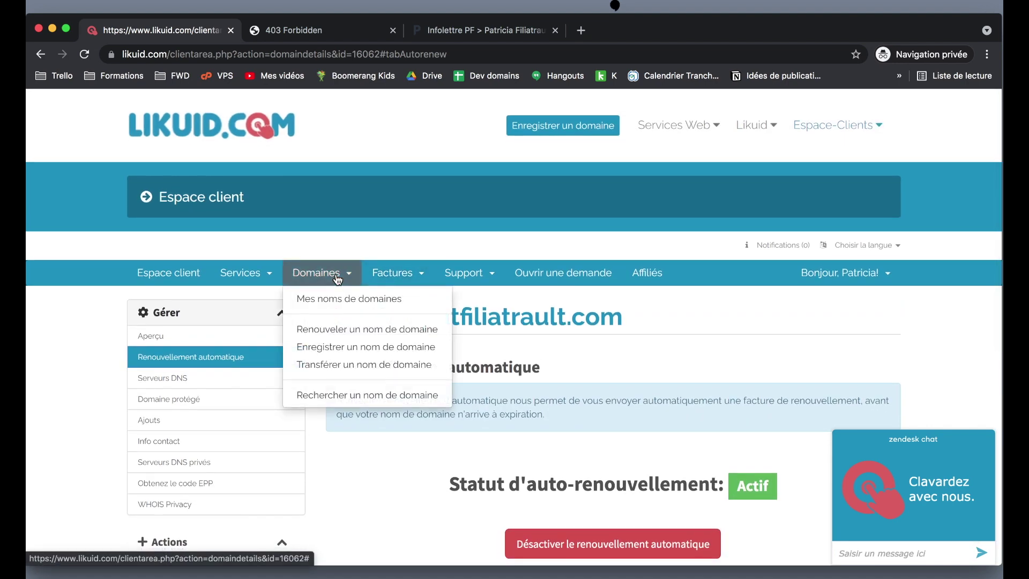
pyautogui.click(345, 307)
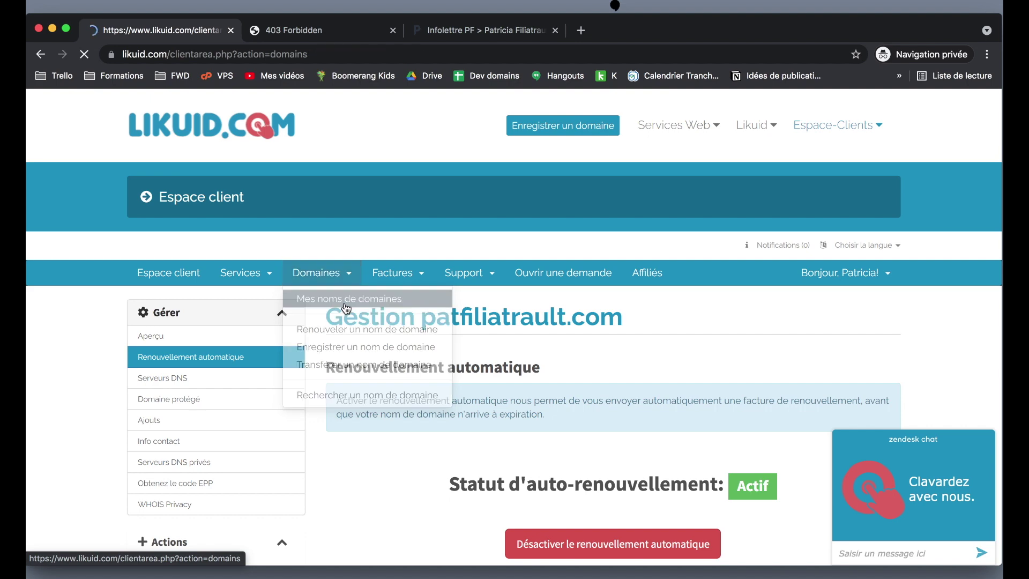
pyautogui.scroll(-3, 471, 359)
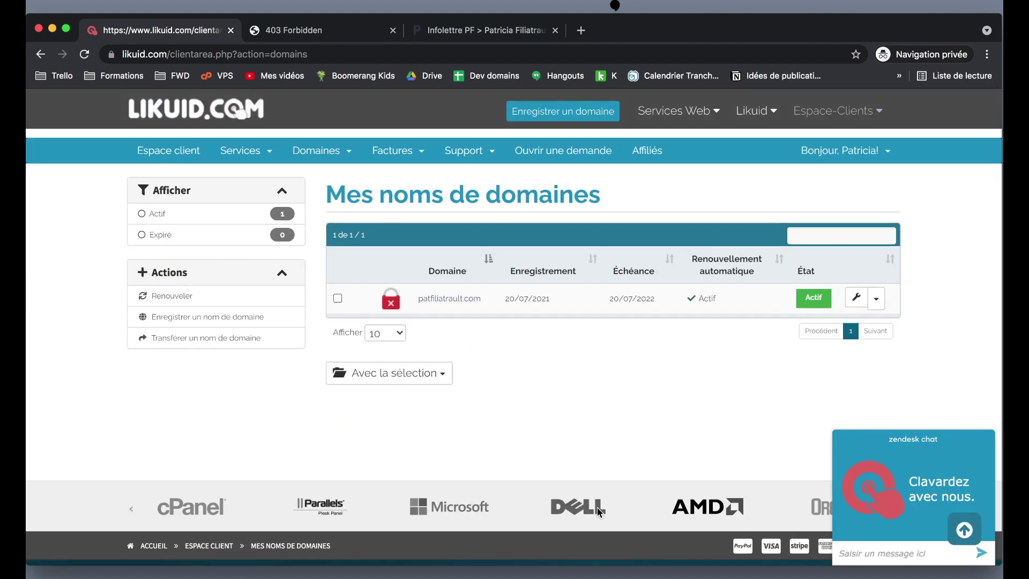
pyautogui.scroll(3, 649, 423)
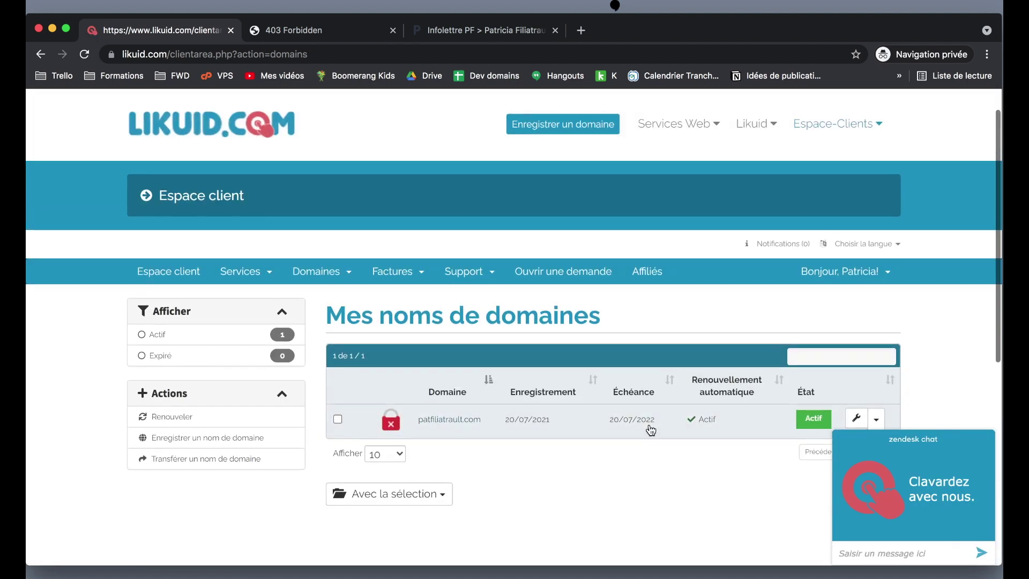
pyautogui.scroll(-3, 650, 428)
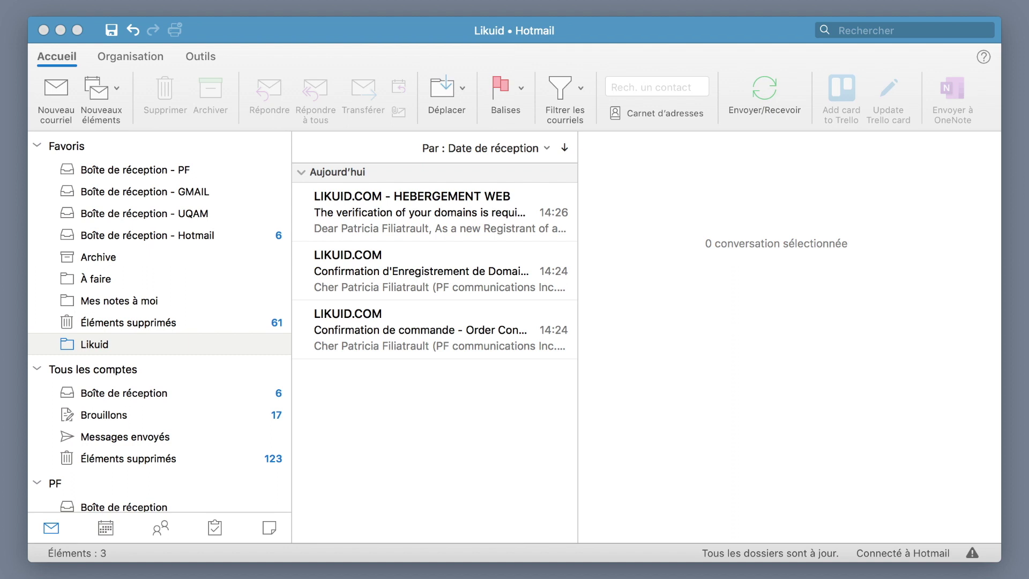
# Bring Outlook forward and read Likuid's order confirmation e-mail.
pyautogui.click(372, 27)
pyautogui.moveTo(372, 28); pyautogui.dragTo(360, 20)
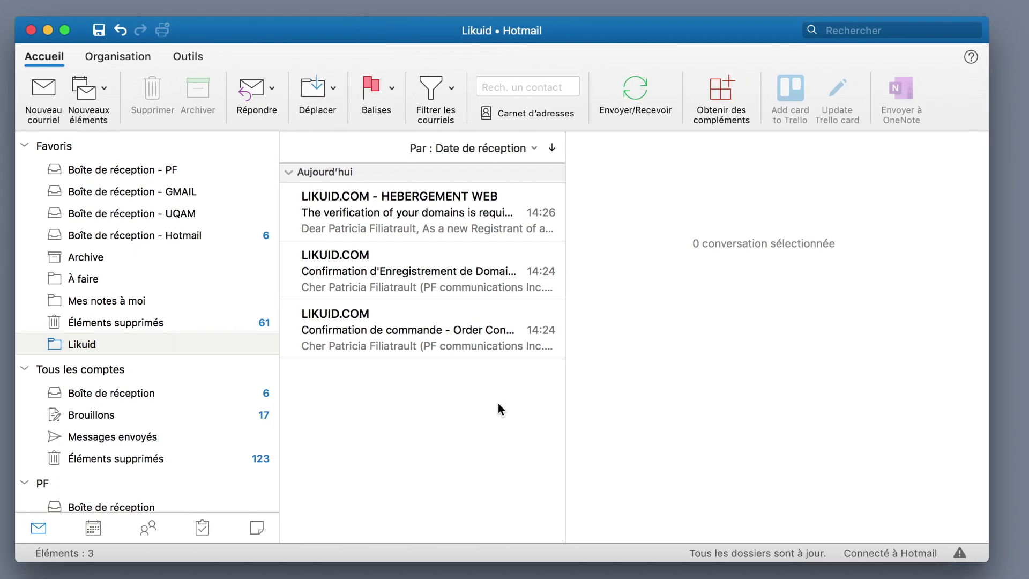
pyautogui.click(405, 331)
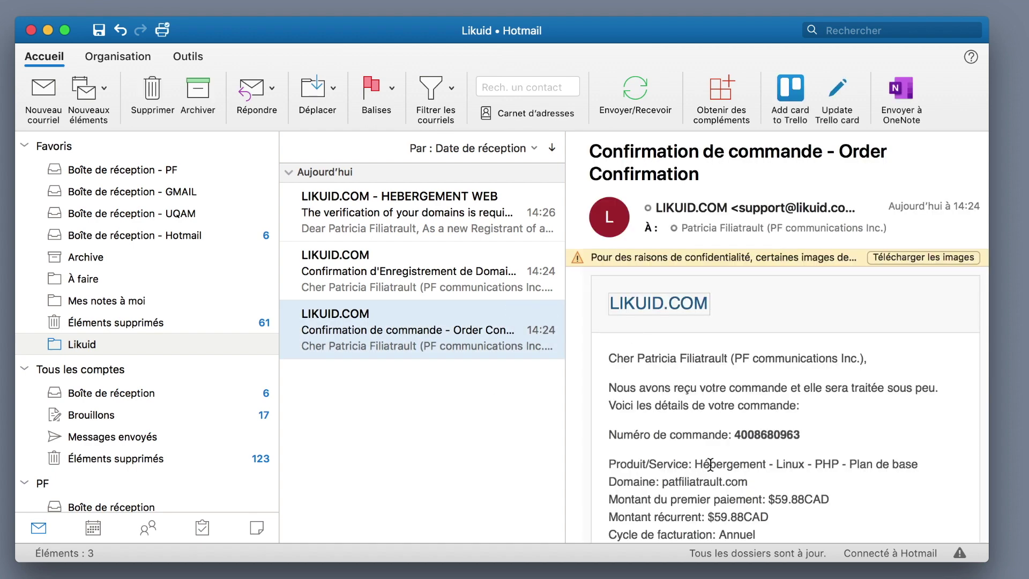
pyautogui.scroll(-3, 710, 463)
pyautogui.scroll(-10, 744, 410)
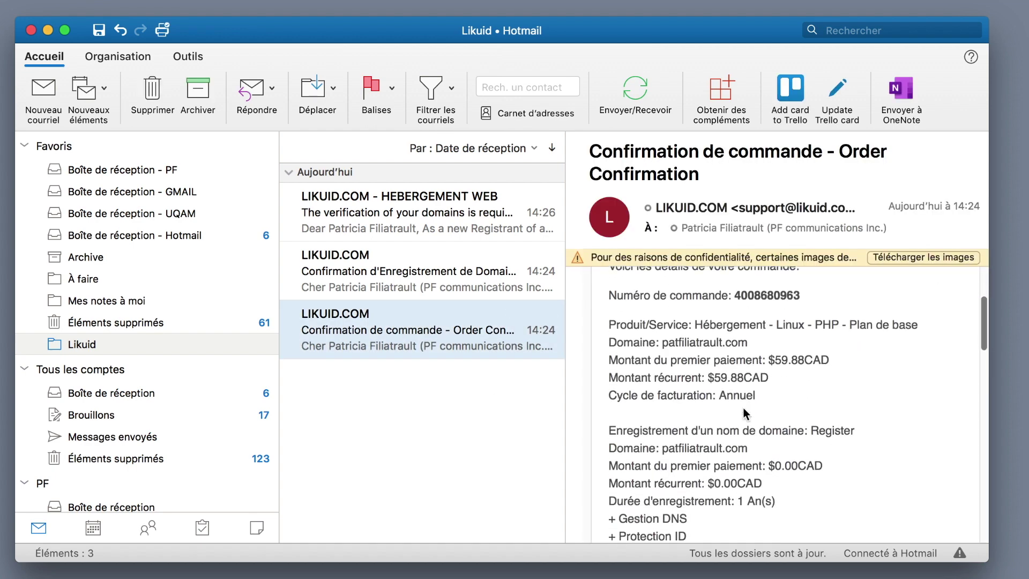
pyautogui.scroll(-8, 744, 407)
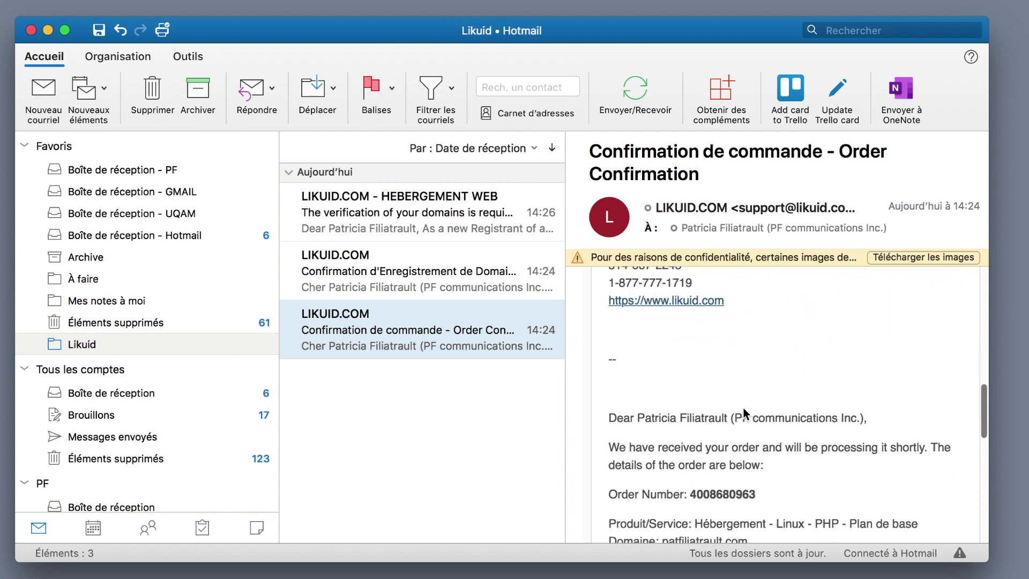
pyautogui.scroll(-10, 744, 407)
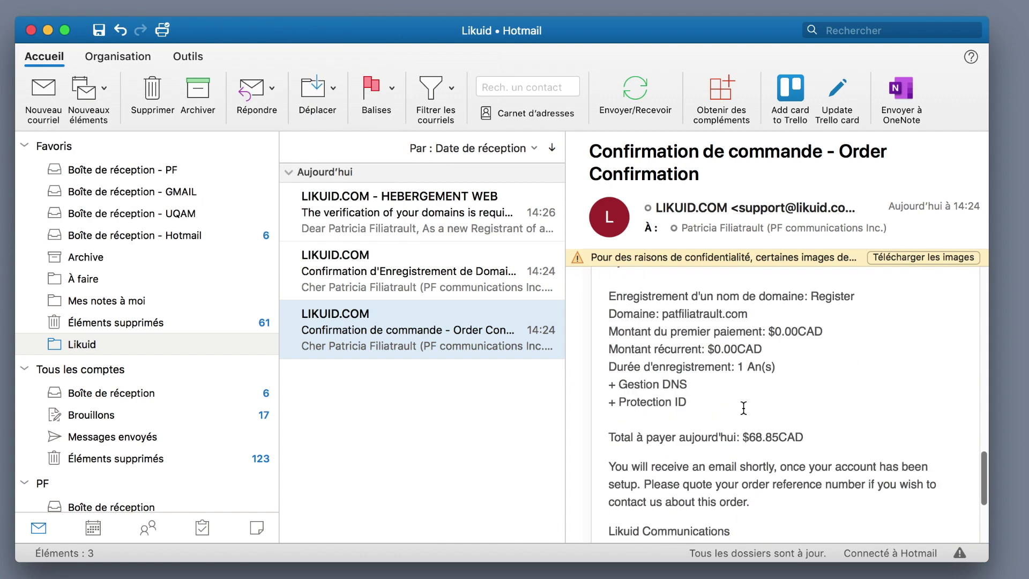
pyautogui.scroll(-2, 743, 407)
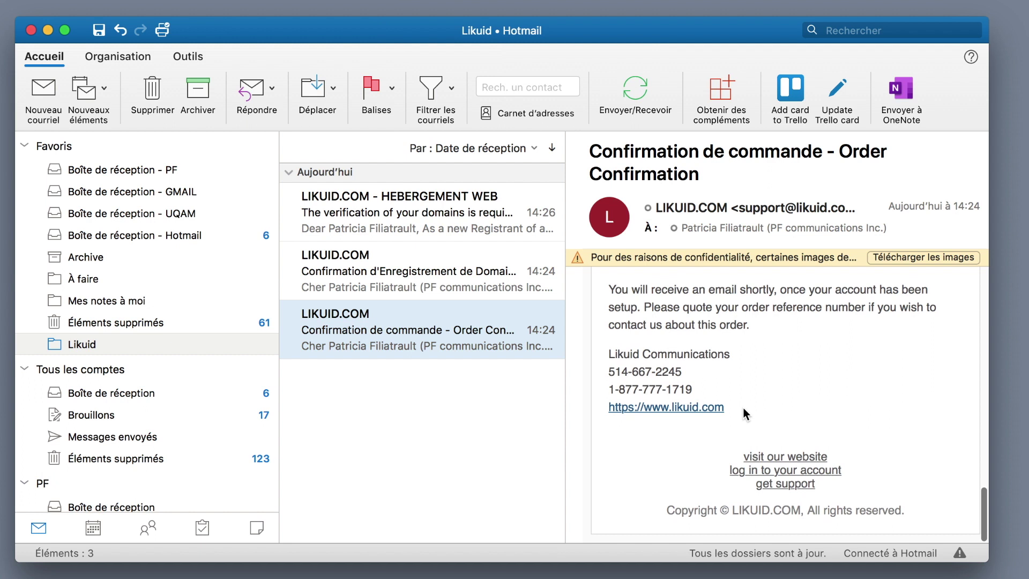
# Read the domain registration confirmation e-mail.
pyautogui.click(403, 258)
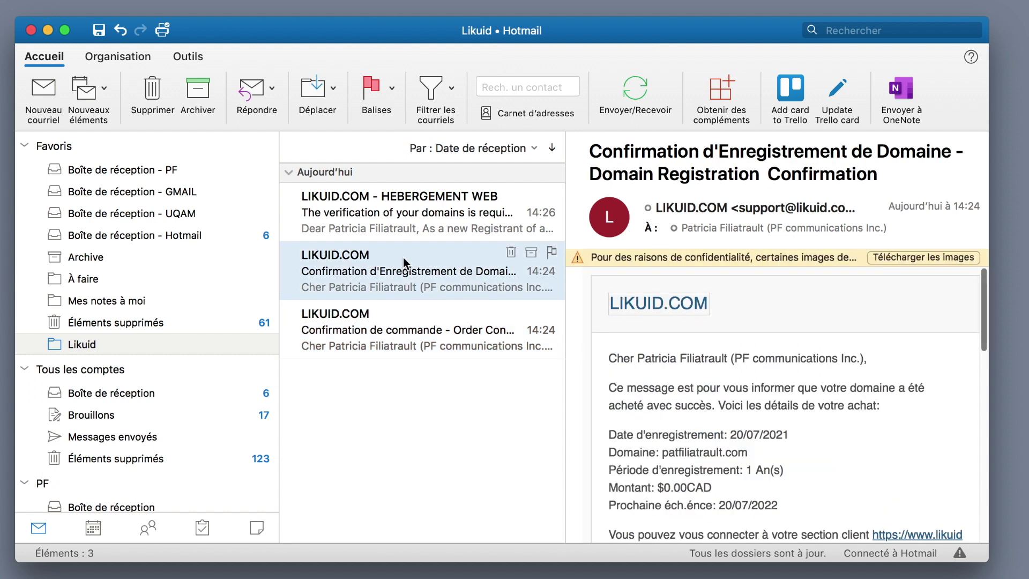
pyautogui.scroll(-2, 725, 485)
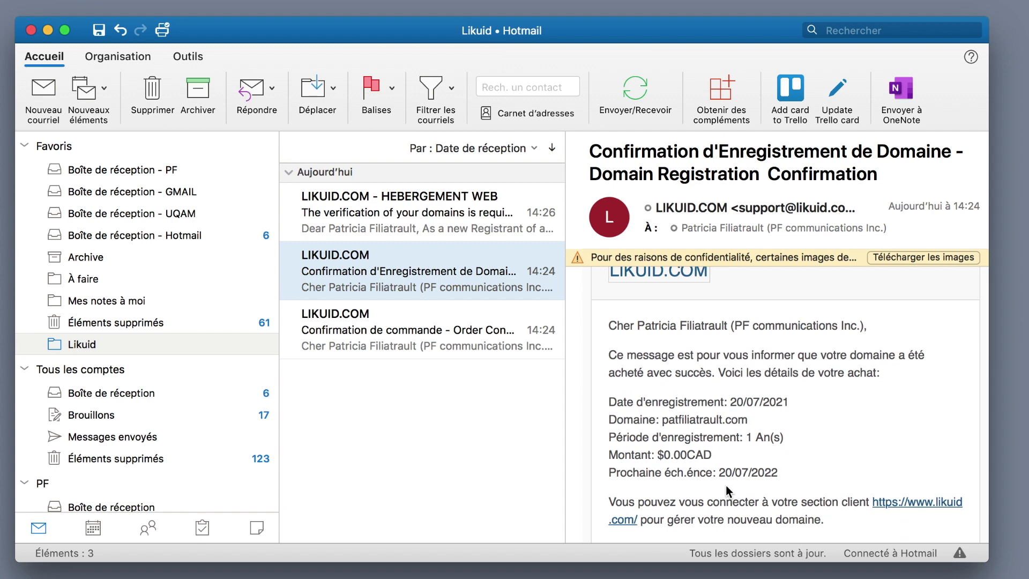
pyautogui.scroll(-8, 726, 487)
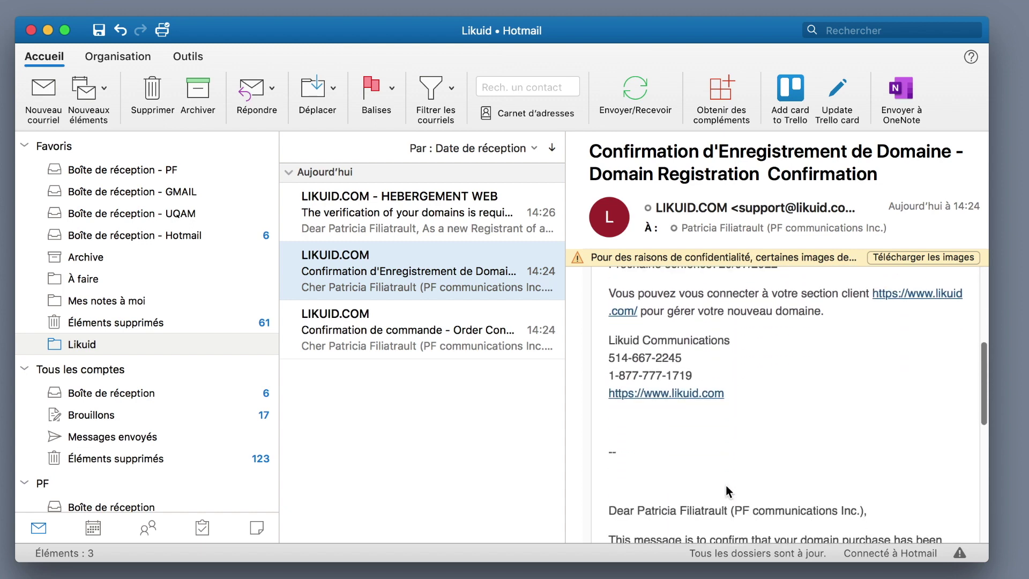
pyautogui.scroll(-5, 725, 484)
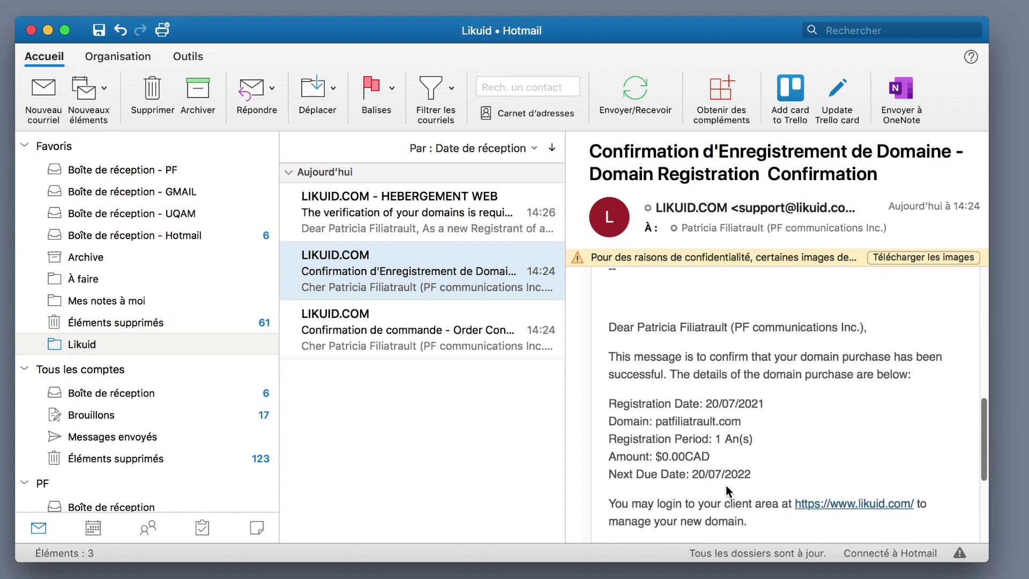
# Open the 'The verification of your domains is required' e-mail and follow its verification link.
pyautogui.click(445, 219)
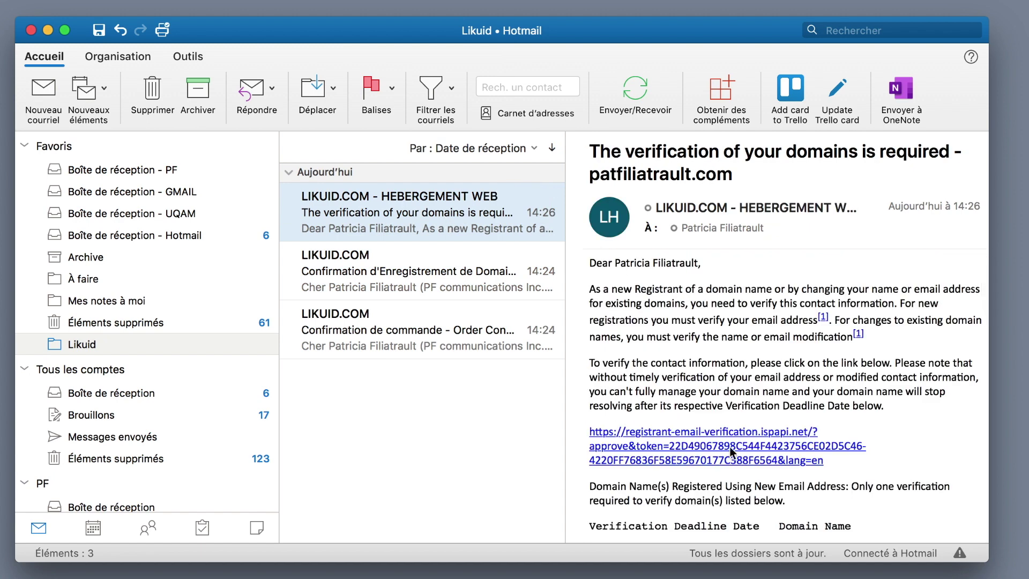
pyautogui.scroll(-2, 729, 446)
pyautogui.scroll(-6, 713, 393)
pyautogui.scroll(6, 697, 391)
pyautogui.click(649, 382)
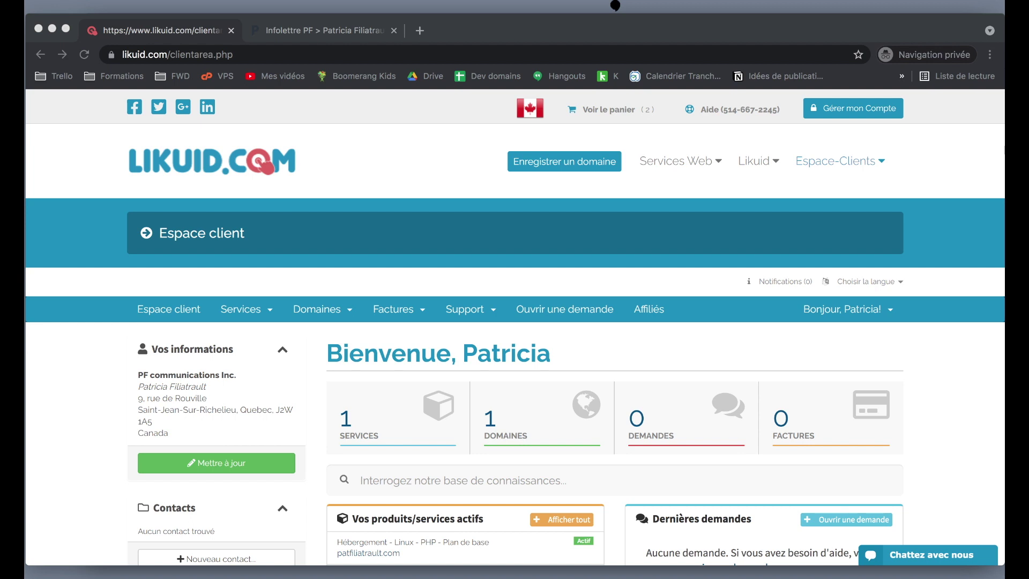
# Return to the Likuid client area in Chrome and open the 'Chattez avec nous' chat form.
pyautogui.click(69, 483)
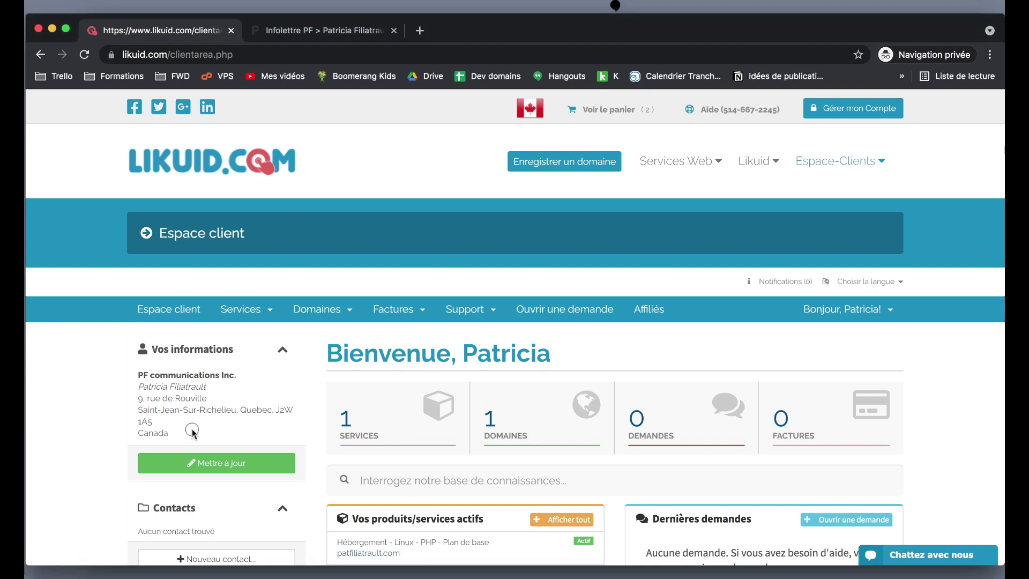
pyautogui.scroll(-5, 342, 346)
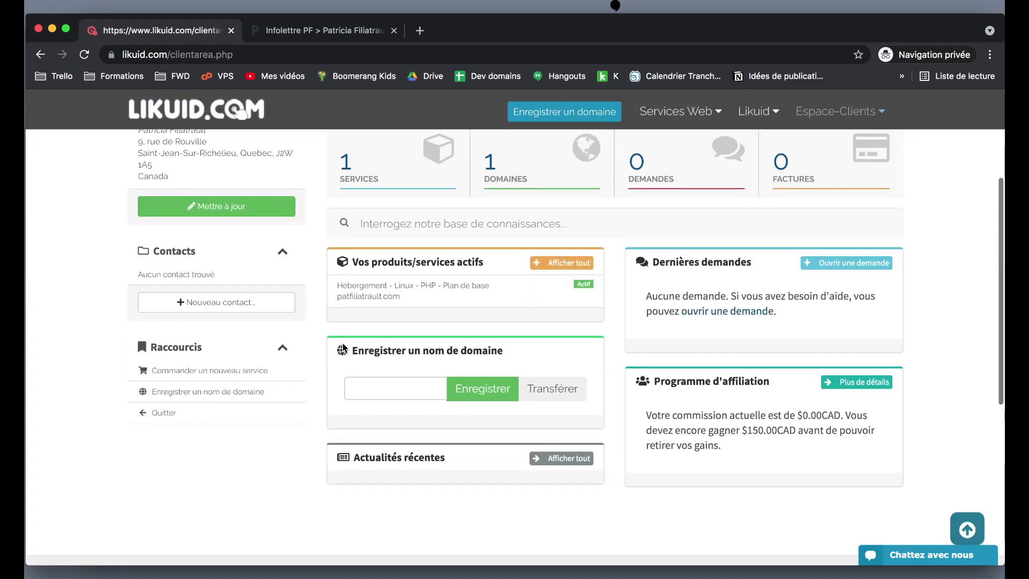
pyautogui.scroll(3, 343, 350)
pyautogui.scroll(-3, 343, 349)
pyautogui.scroll(-1, 343, 348)
pyautogui.scroll(2, 344, 347)
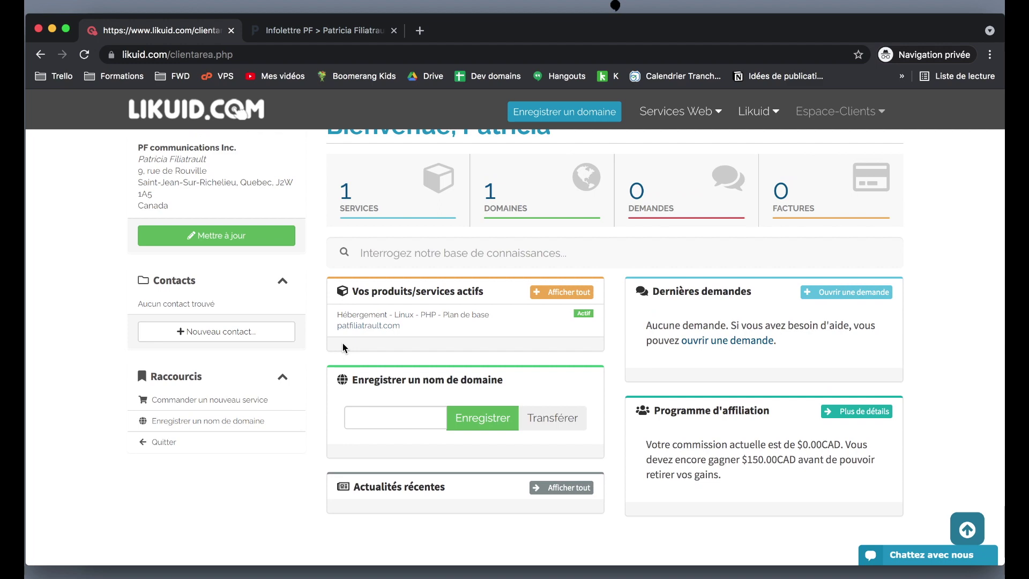
pyautogui.scroll(1, 343, 346)
pyautogui.scroll(3, 343, 343)
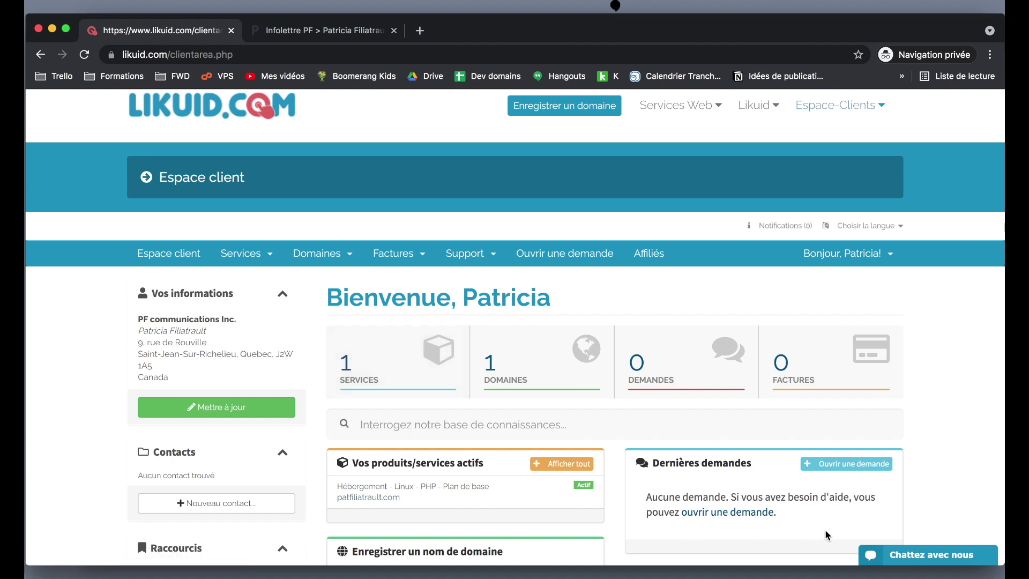
pyautogui.click(914, 557)
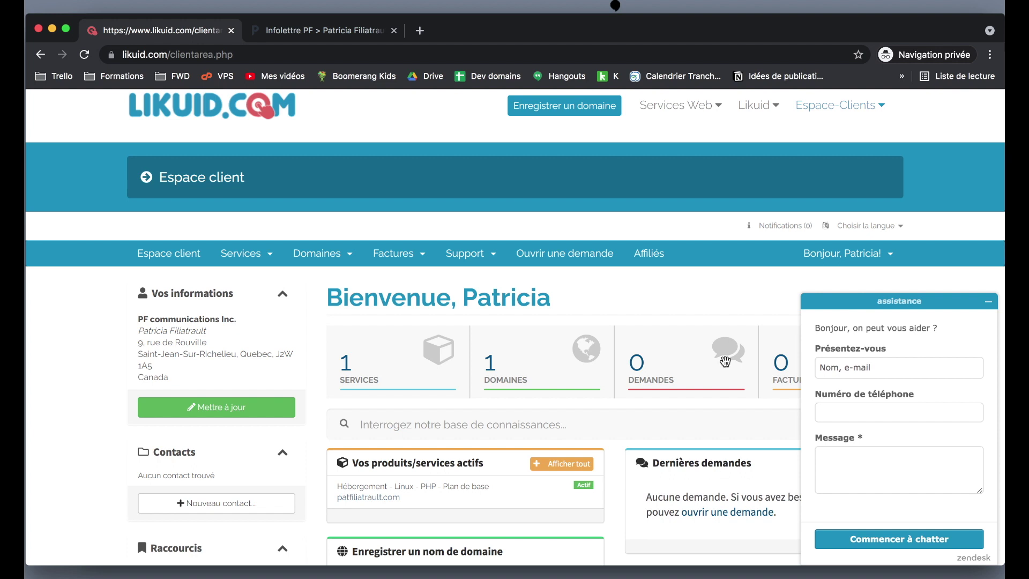
# Open Support > Demandes to see the support request history, which lists no tickets.
pyautogui.click(467, 254)
pyautogui.click(478, 284)
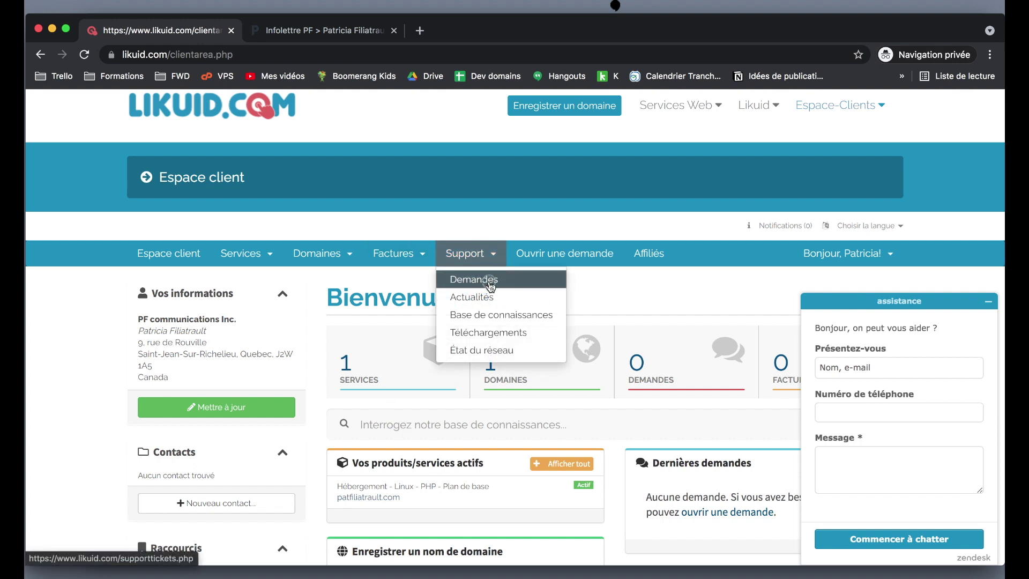
pyautogui.scroll(-5, 489, 285)
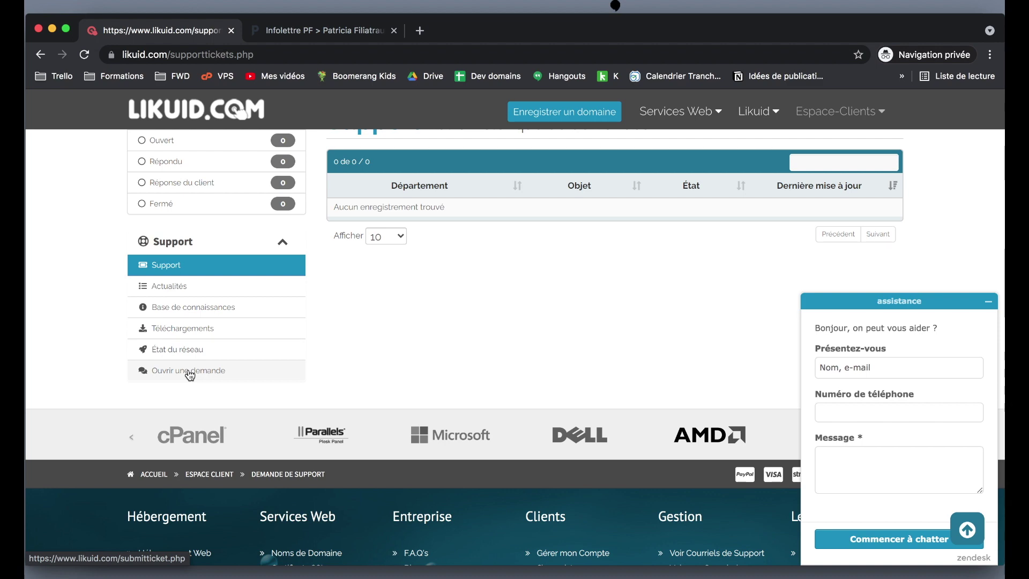
pyautogui.scroll(5, 190, 374)
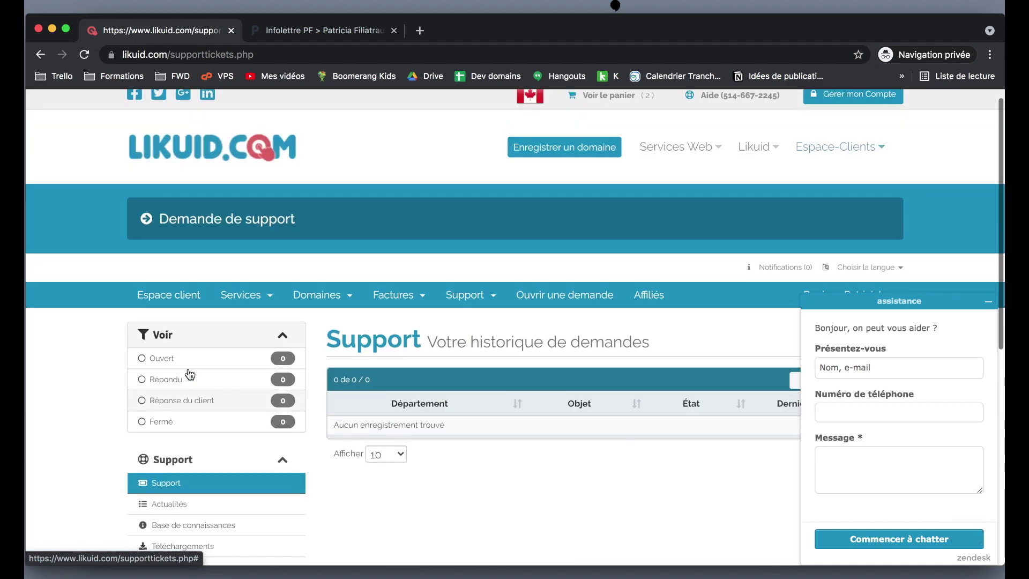
pyautogui.scroll(1, 190, 373)
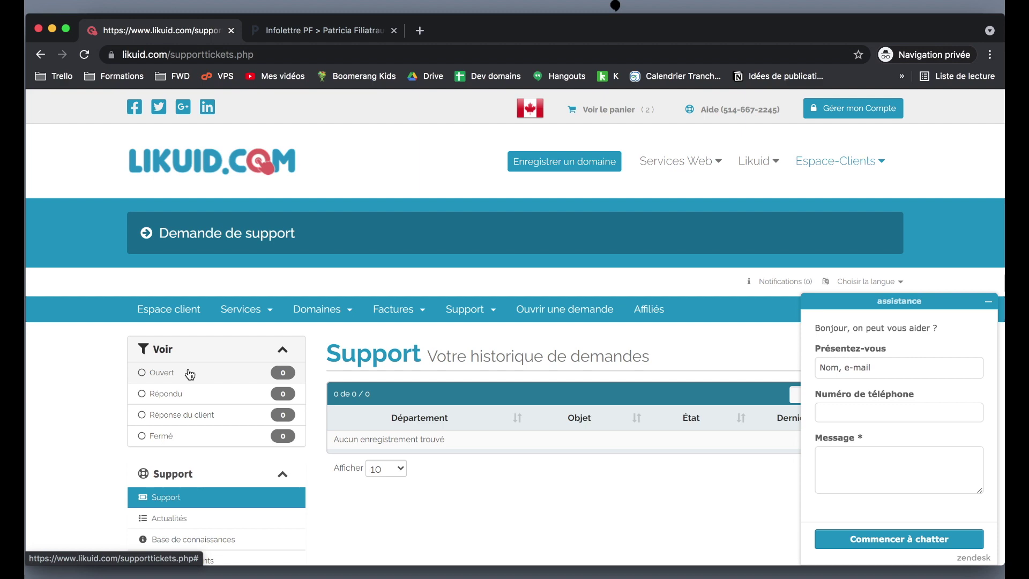
pyautogui.scroll(-1, 189, 374)
pyautogui.scroll(1, 224, 331)
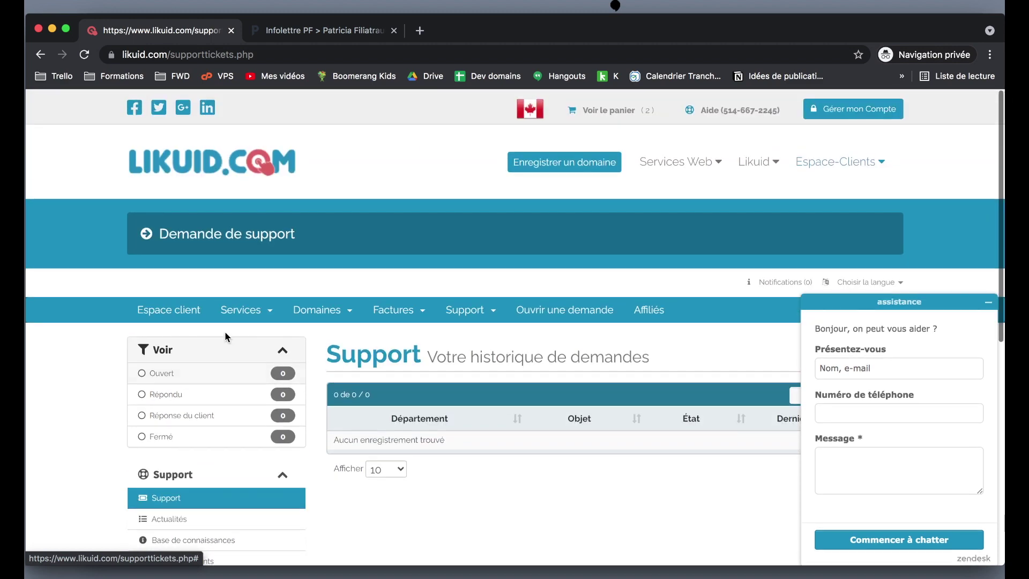
pyautogui.click(252, 312)
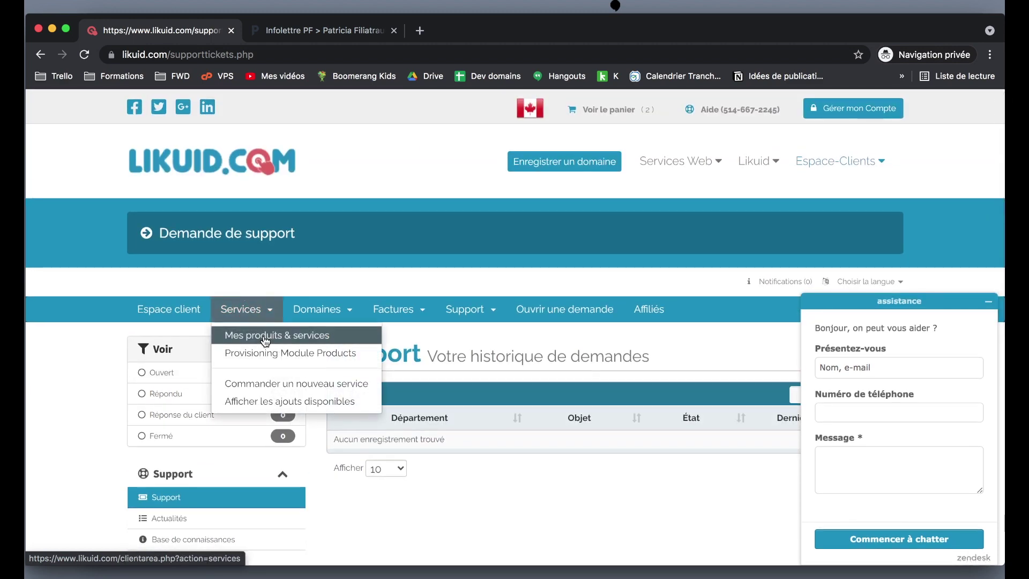
# Open the Plan de base hosting details from Mes produits & services and log into its cPanel.
pyautogui.click(252, 333)
pyautogui.scroll(-3, 464, 359)
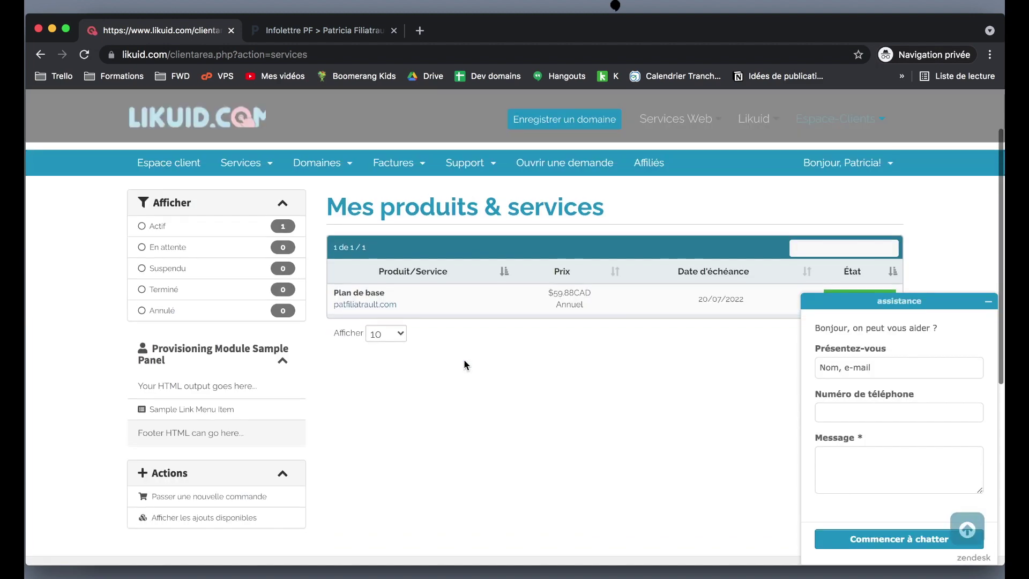
pyautogui.click(427, 303)
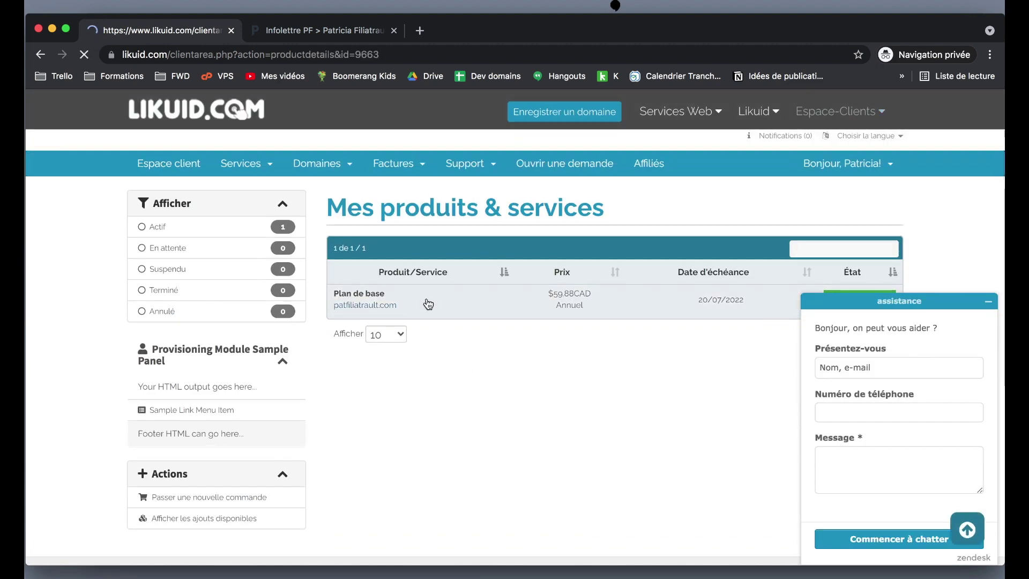
pyautogui.scroll(-3, 428, 304)
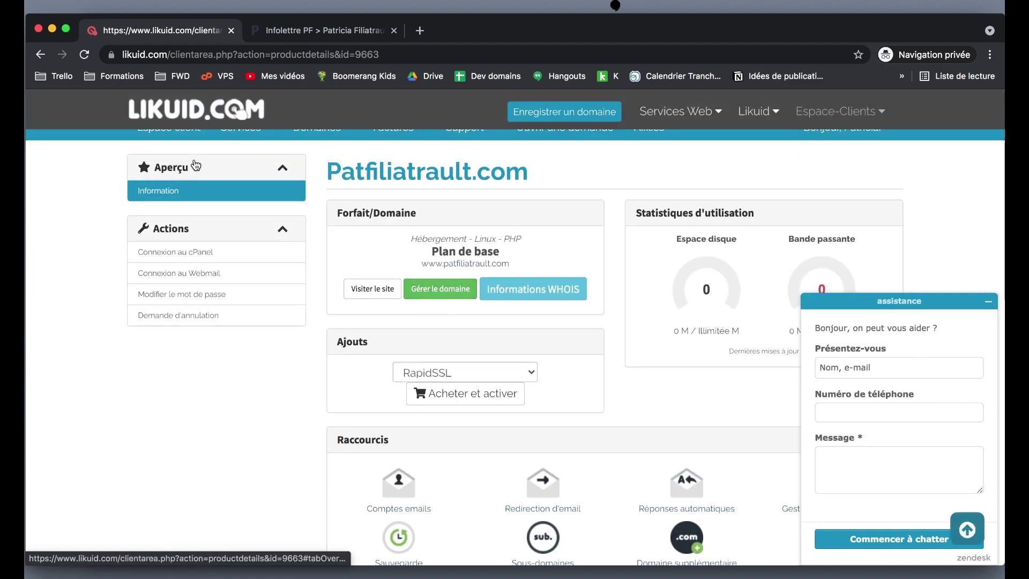
pyautogui.click(163, 253)
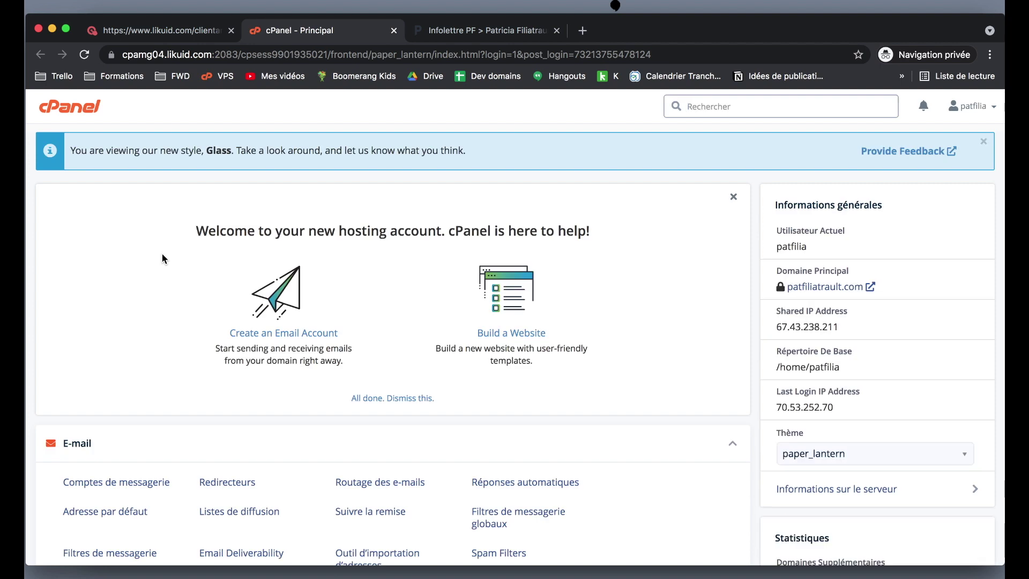
# Scroll the cPanel home page down to the Softaculous Apps Installer section.
pyautogui.moveTo(779, 287)
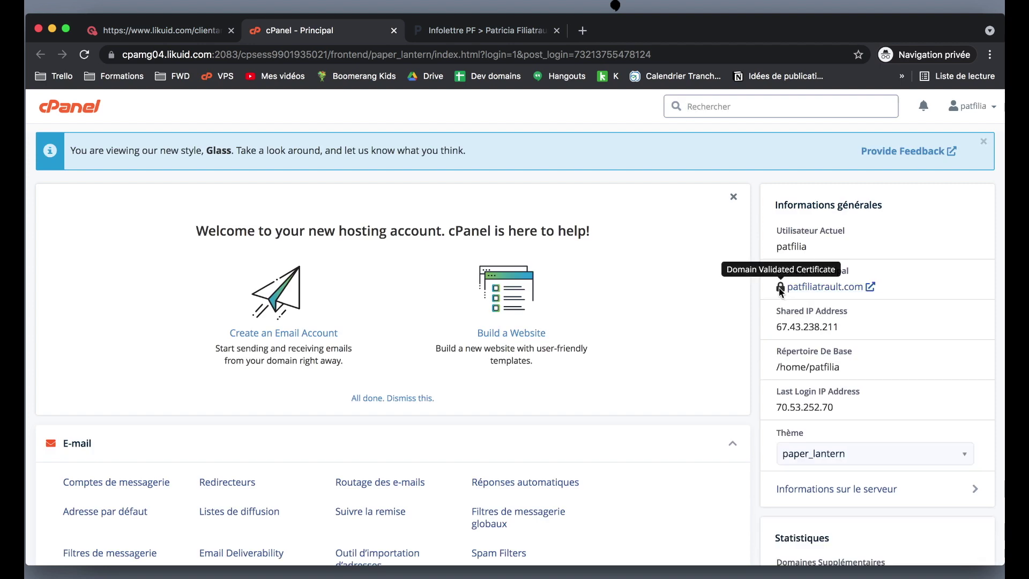
pyautogui.scroll(-15, 780, 288)
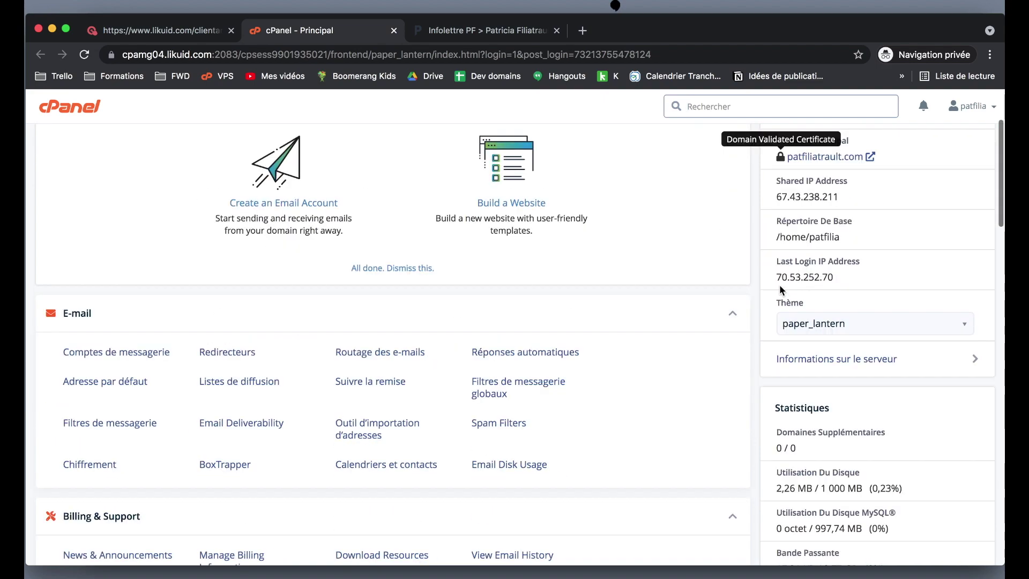
pyautogui.scroll(-15, 780, 285)
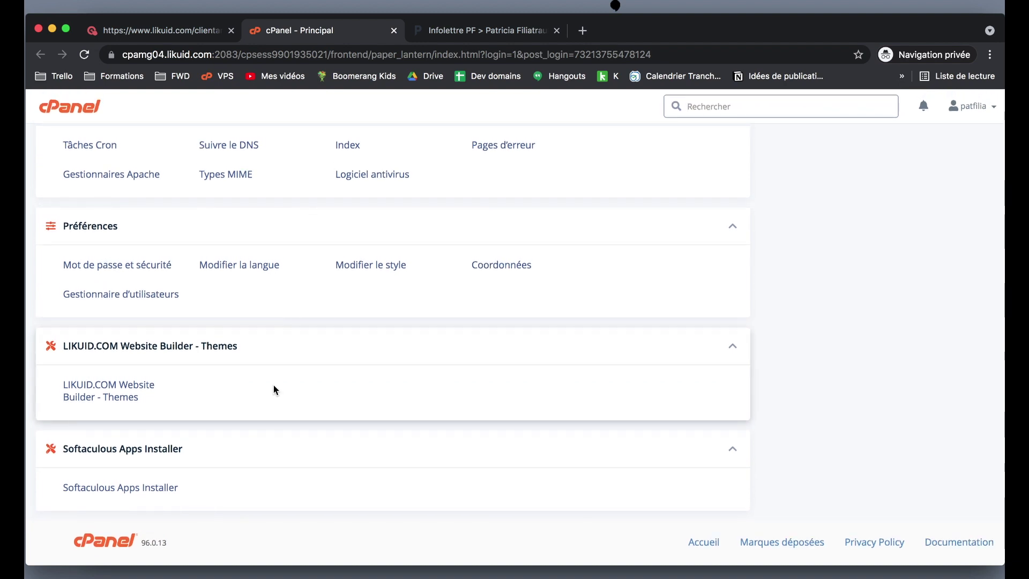
pyautogui.scroll(2, 273, 390)
pyautogui.scroll(-2, 273, 390)
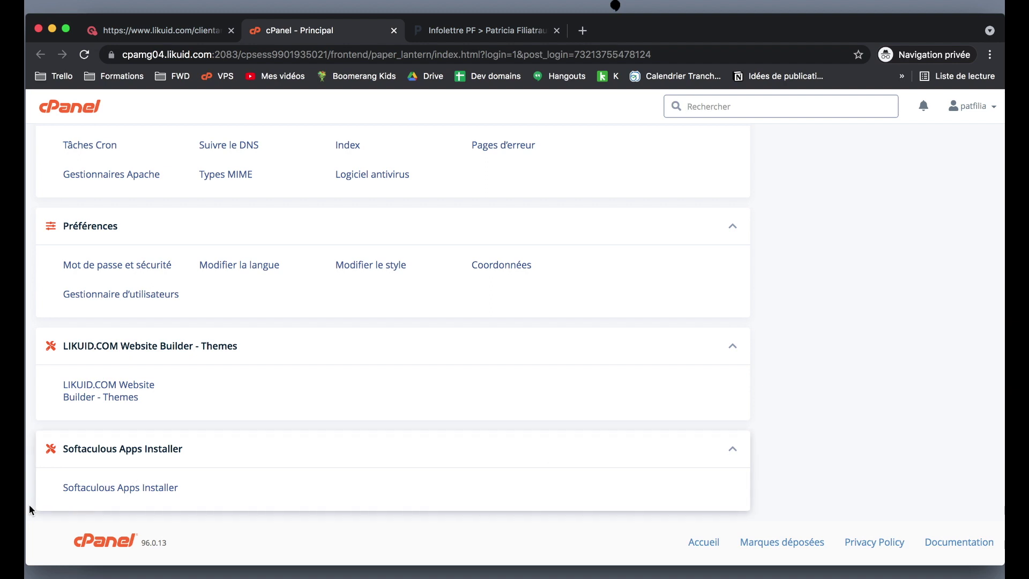
pyautogui.click(95, 487)
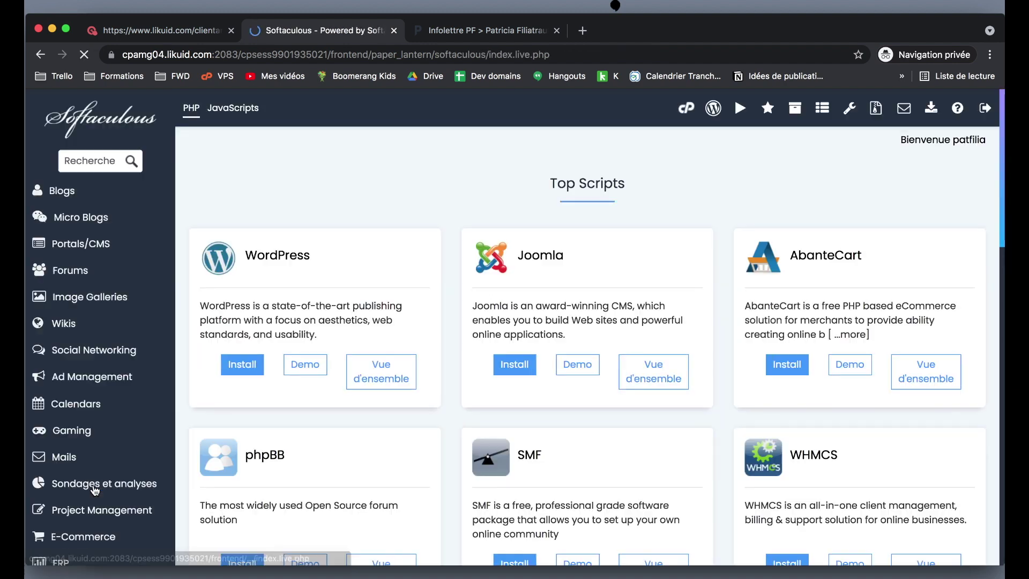
pyautogui.click(242, 364)
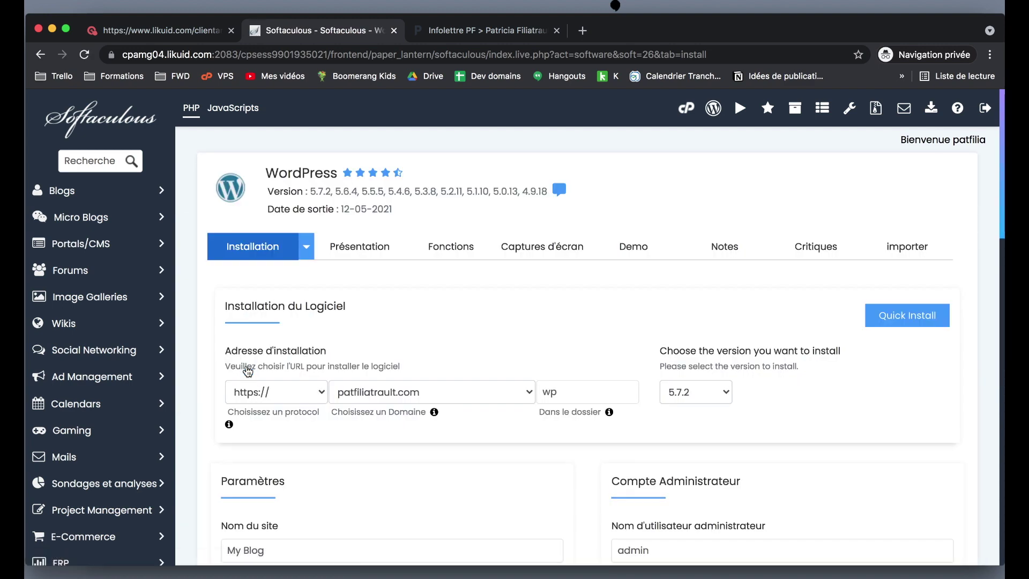
pyautogui.scroll(-5, 246, 370)
pyautogui.click(308, 172)
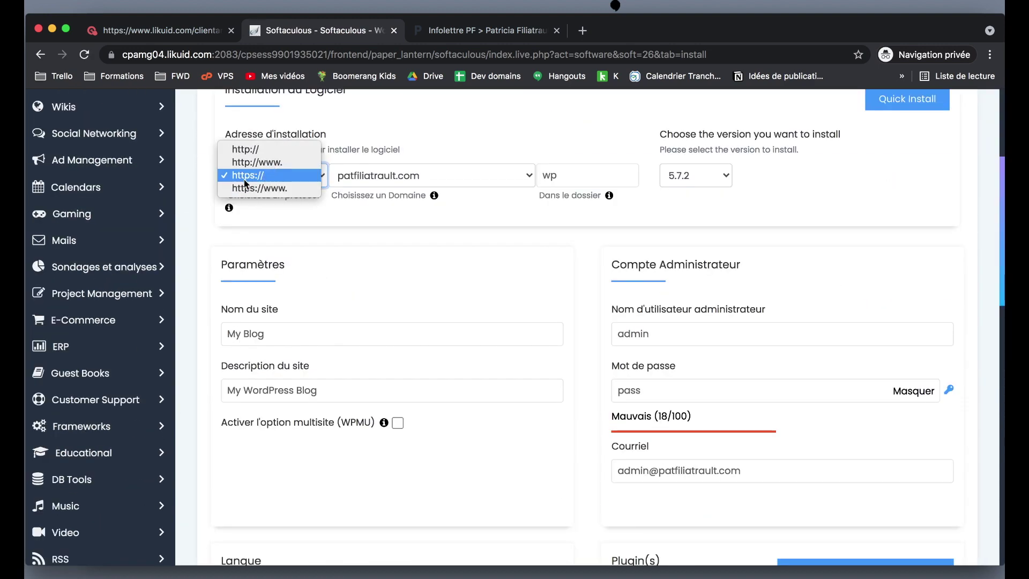
pyautogui.click(248, 176)
# Clear the default 'wp' install folder and keep WordPress version 5.7.2.
pyautogui.scroll(3, 198, 188)
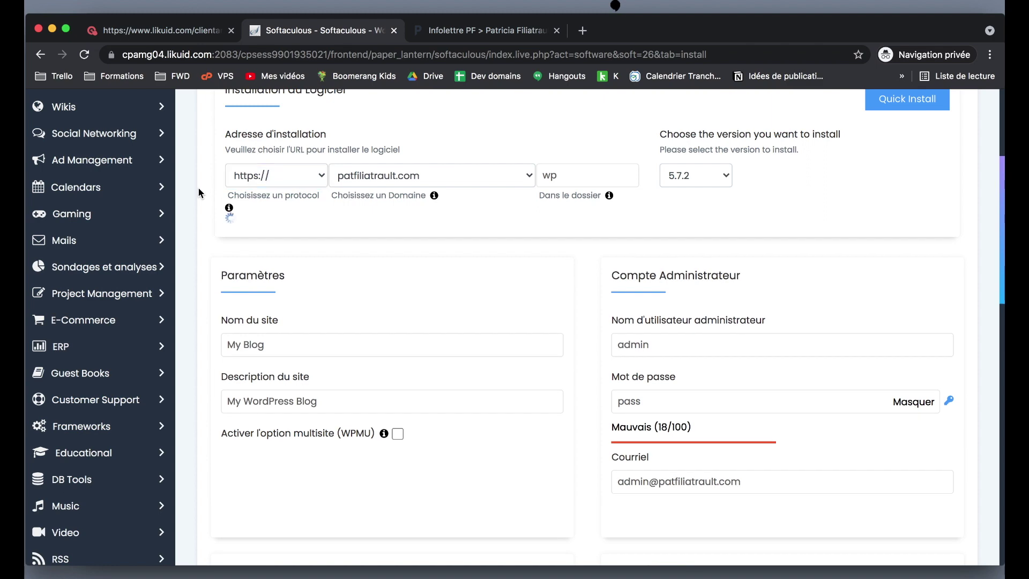
pyautogui.scroll(-1, 198, 192)
pyautogui.doubleClick(608, 290)
pyautogui.press('BackSpace')
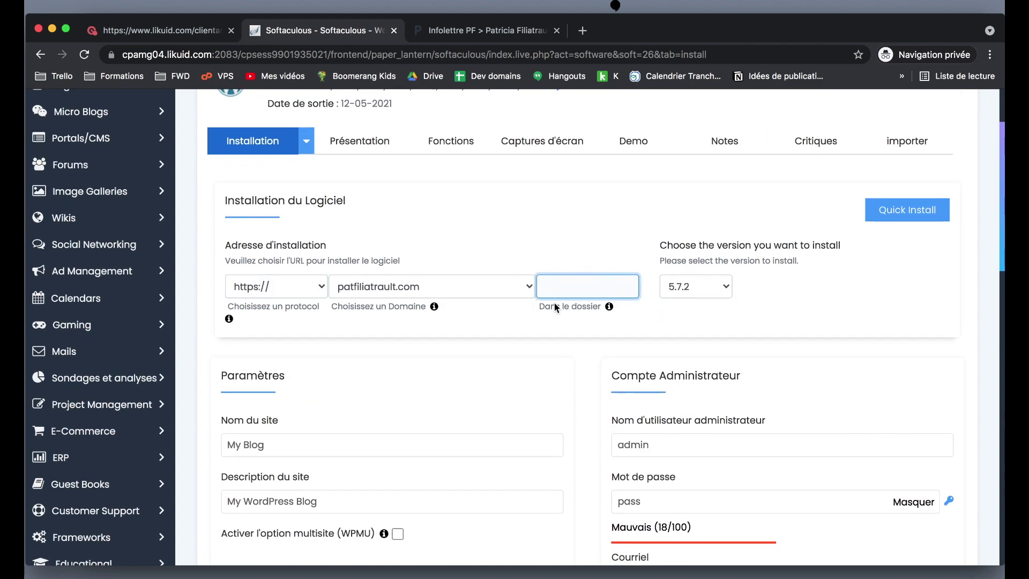
pyautogui.click(561, 266)
pyautogui.click(695, 290)
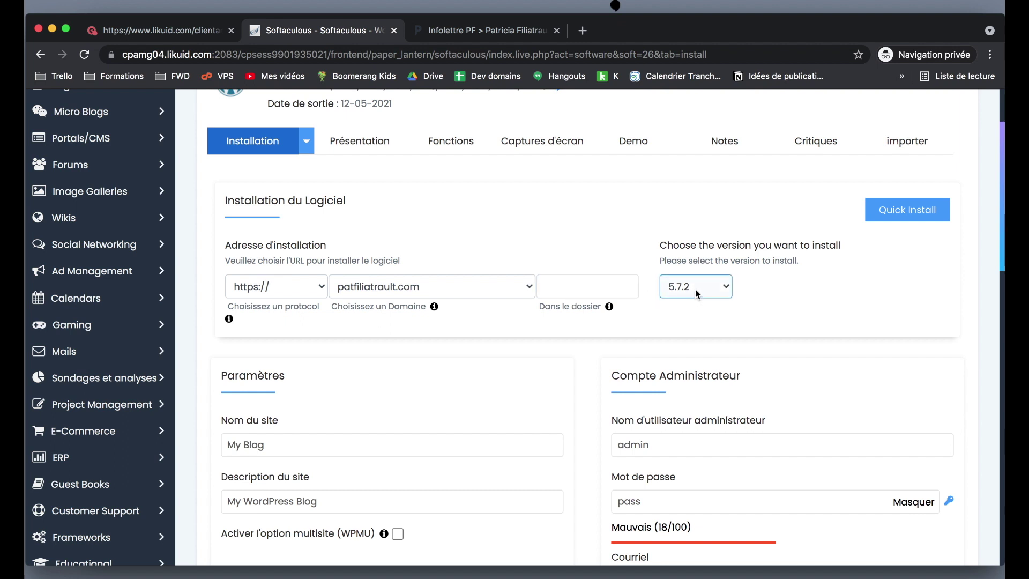
pyautogui.click(693, 285)
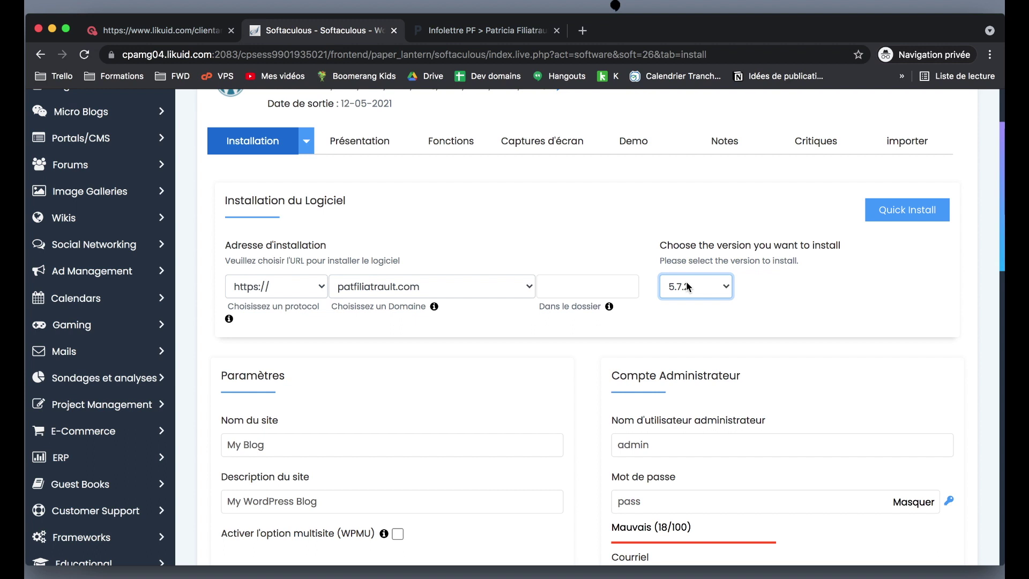
# Confirm the 'Dans le dossier' field stays empty so WordPress installs at the domain root.
pyautogui.scroll(-1, 686, 286)
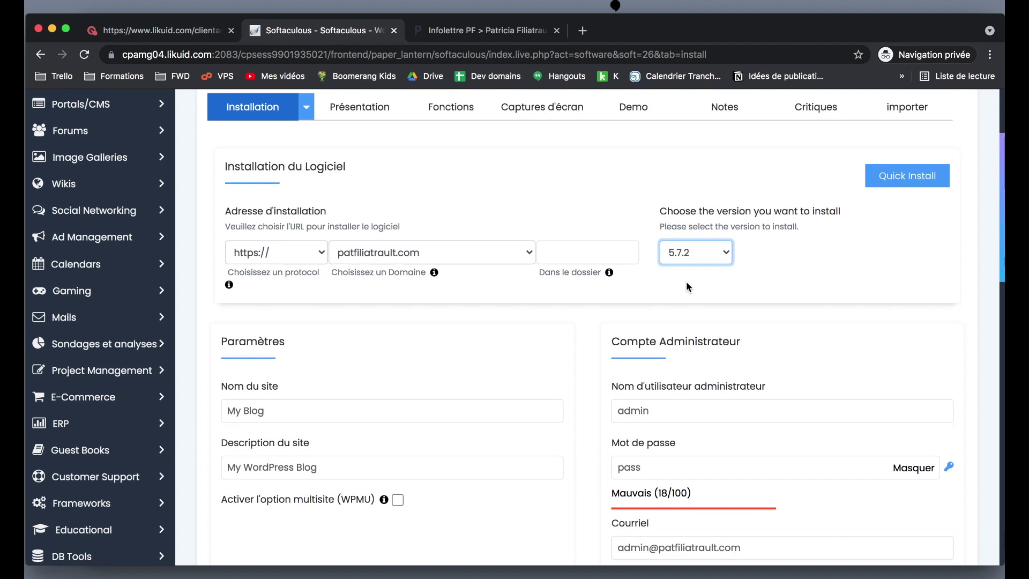
pyautogui.scroll(-1, 699, 245)
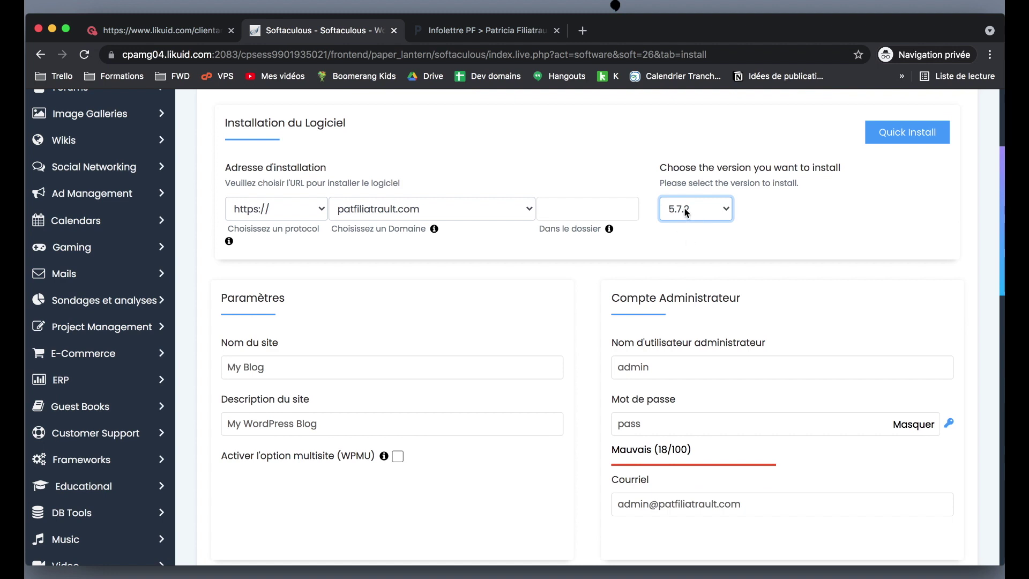
pyautogui.click(576, 217)
pyautogui.click(583, 204)
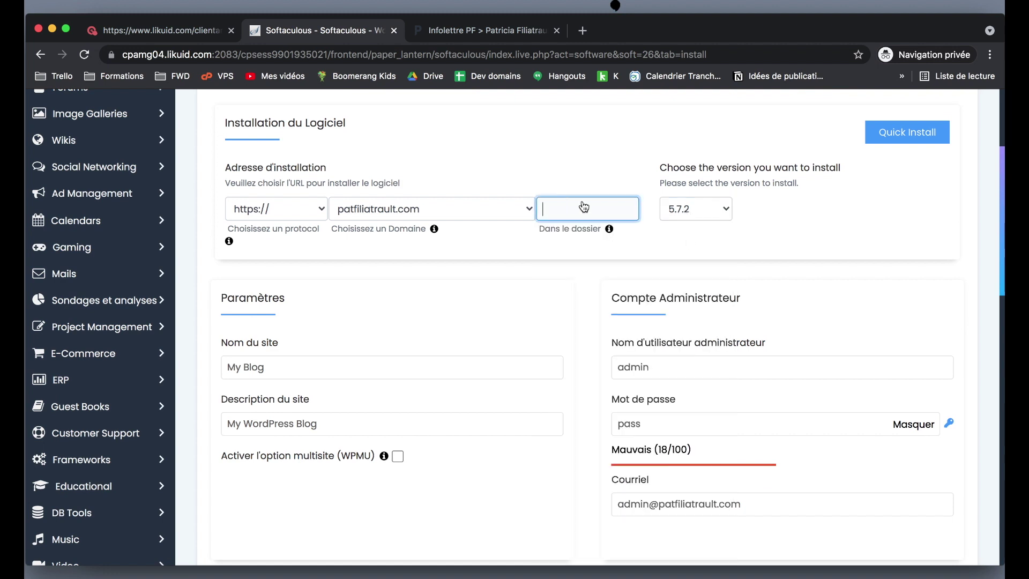
pyautogui.click(802, 227)
pyautogui.scroll(1, 802, 227)
pyautogui.scroll(-5, 801, 228)
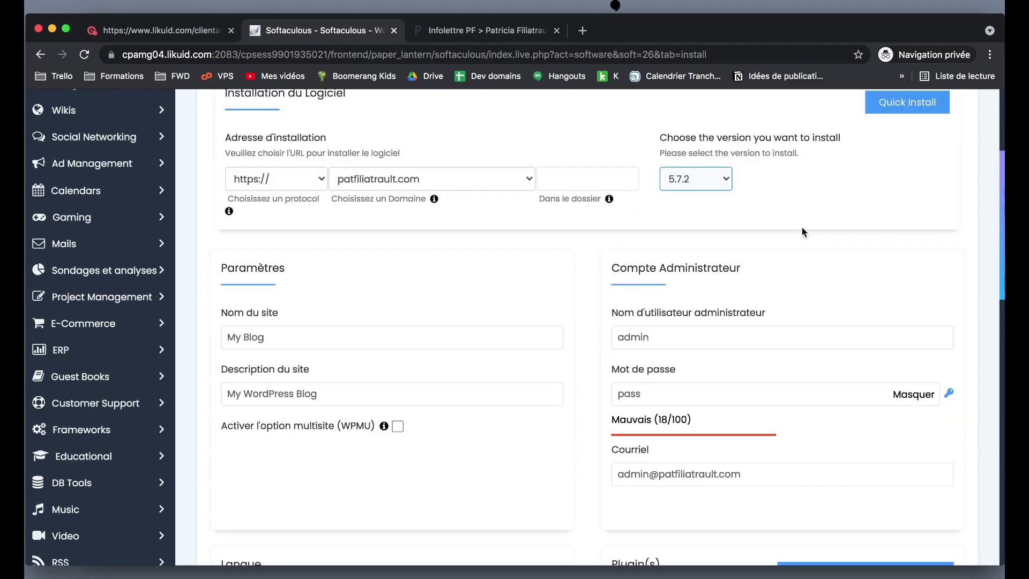
# Replace the default admin username with the owner's name and generate a strong admin password.
pyautogui.doubleClick(665, 223)
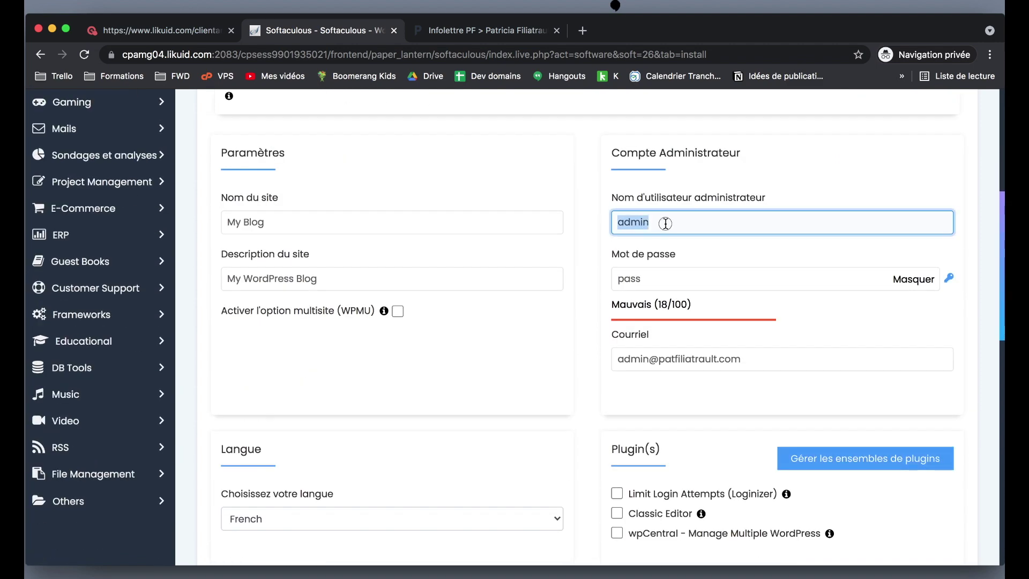
pyautogui.write('patricia')
pyautogui.click(848, 140)
pyautogui.scroll(-3, 847, 140)
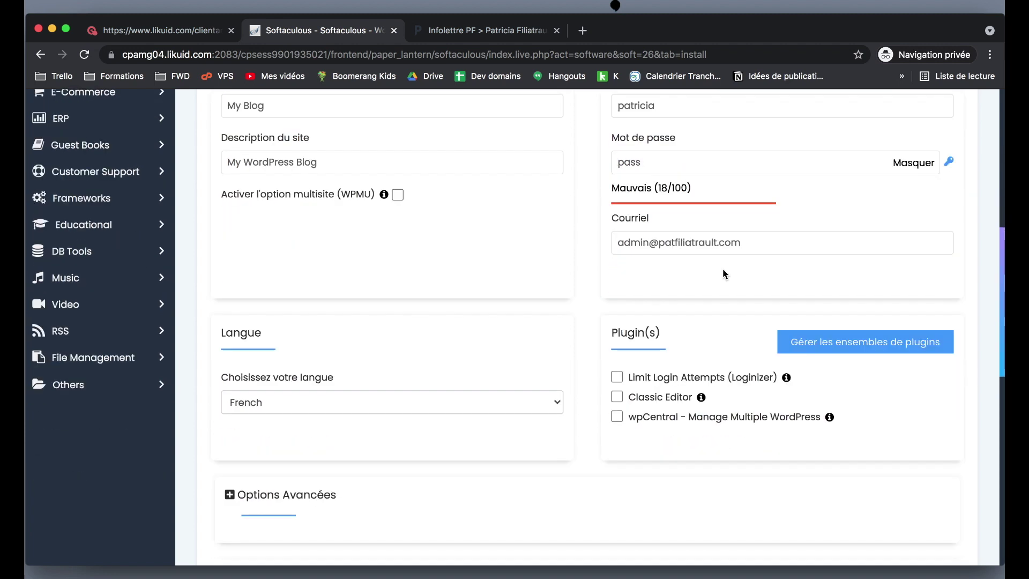
pyautogui.click(936, 164)
pyautogui.click(919, 163)
pyautogui.click(948, 162)
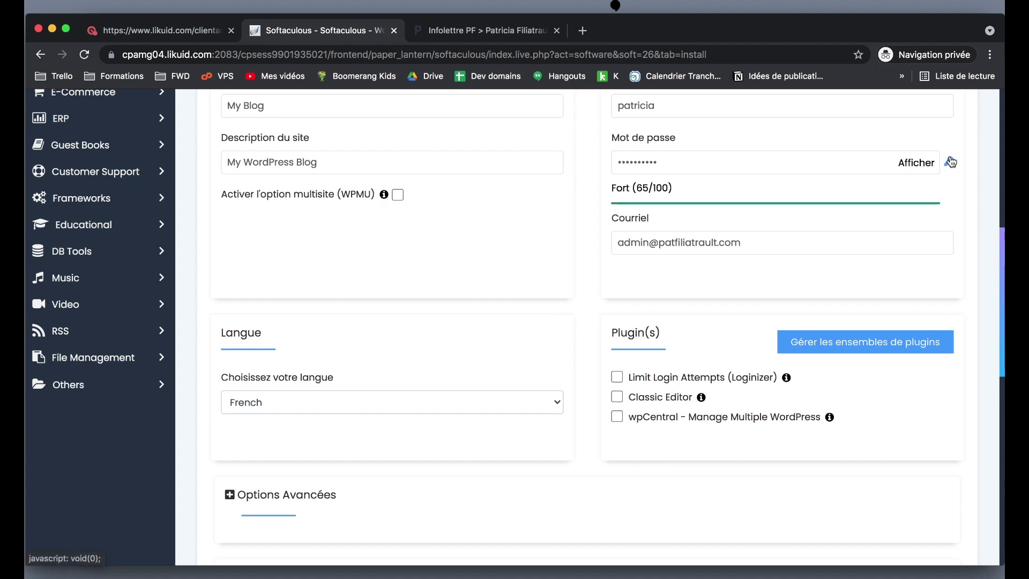
pyautogui.scroll(1, 937, 267)
# Change the administrator e-mail (Courriel) to the owner's own address.
pyautogui.click(721, 271)
pyautogui.press('super+a')
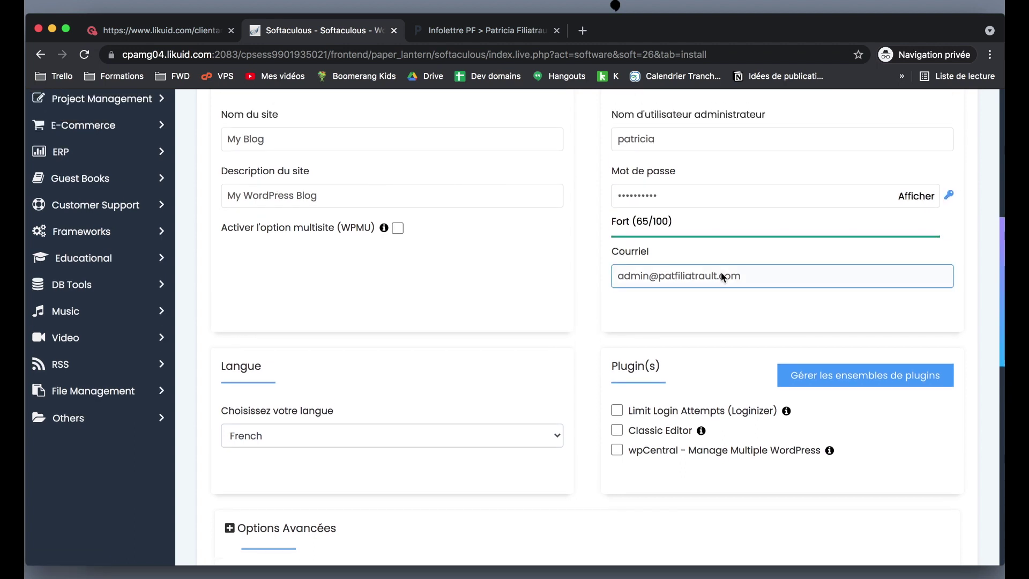
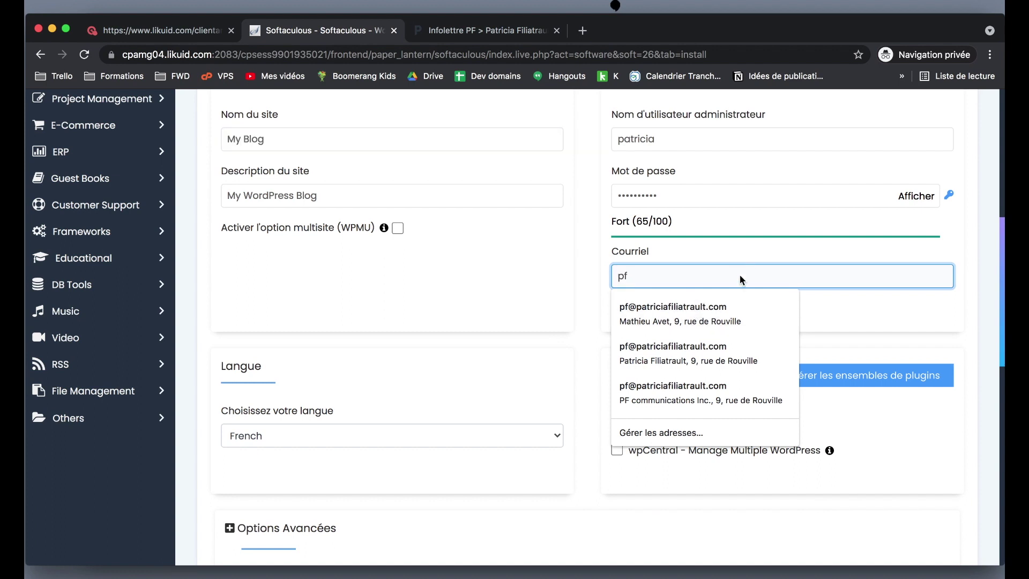
pyautogui.scroll(-5, 973, 241)
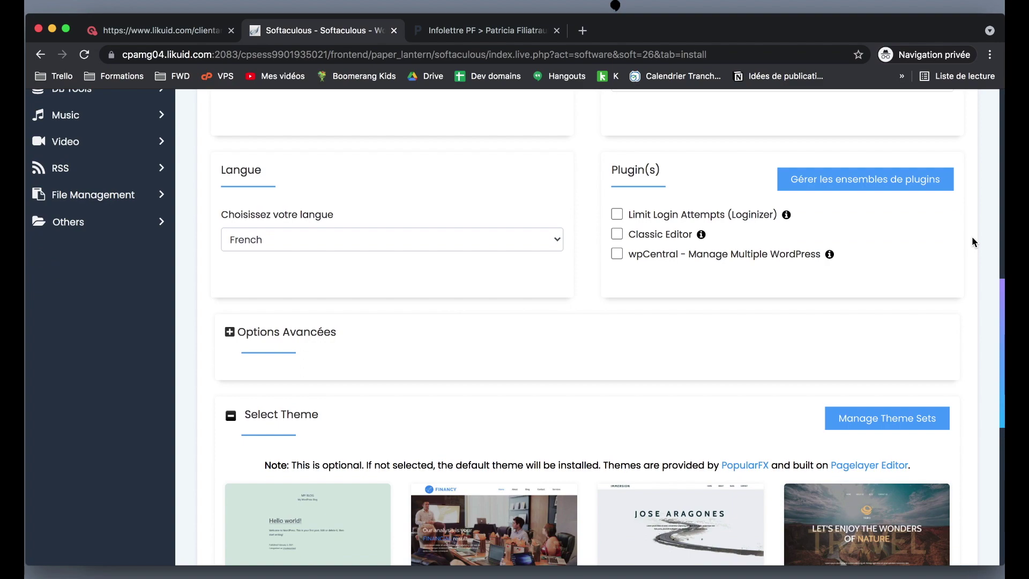
pyautogui.scroll(-3, 972, 239)
pyautogui.scroll(-10, 971, 242)
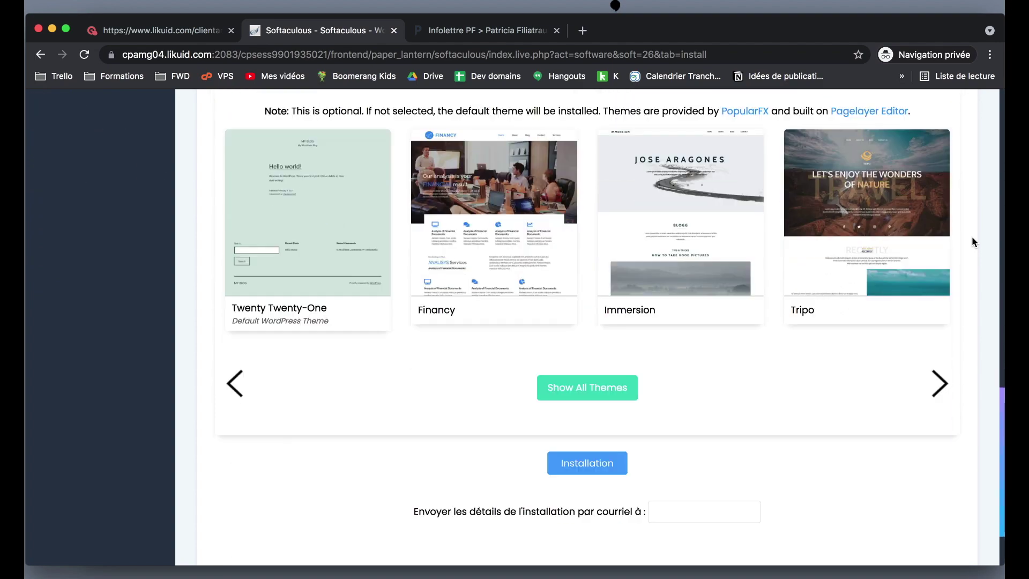
# Install WordPress and open the new site's /wp-admin dashboard link.
pyautogui.click(596, 378)
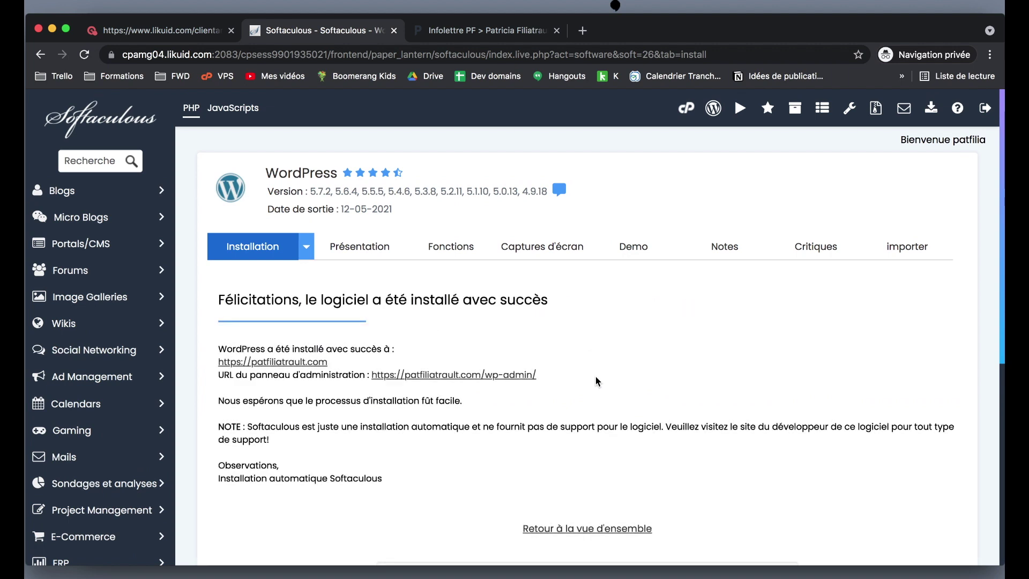
pyautogui.scroll(-2, 596, 376)
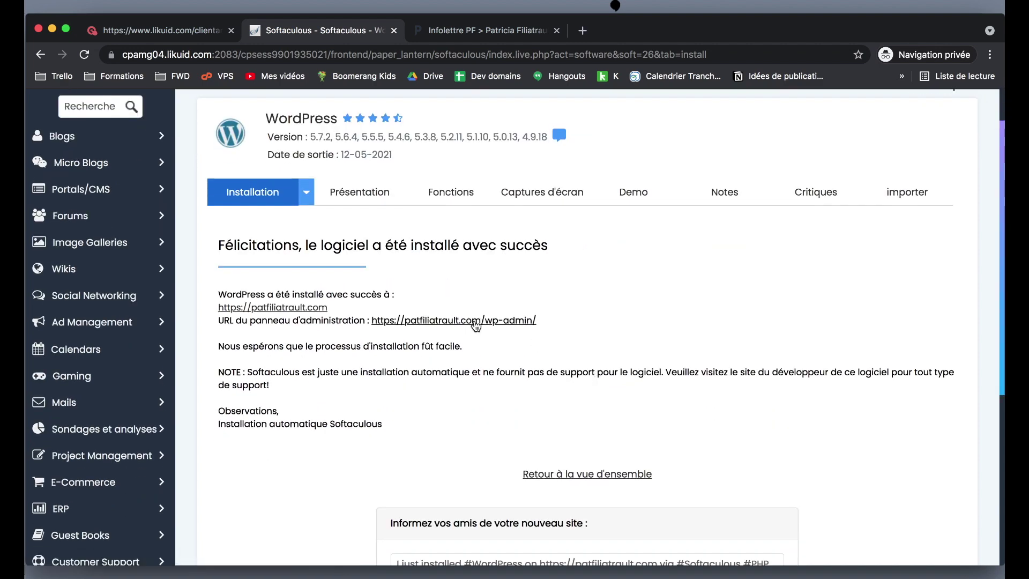
pyautogui.click(474, 320)
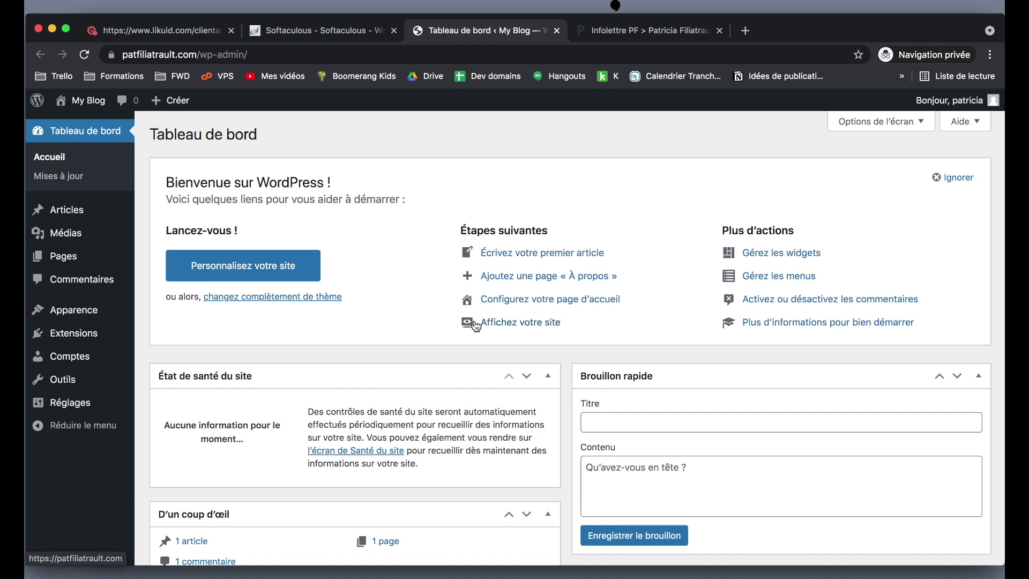
# View the live blog's front page via 'Aller sur le site', then return to the Tableau de bord.
pyautogui.moveTo(69, 107)
pyautogui.keyDown('super'); pyautogui.click(80, 125); pyautogui.keyUp('super')
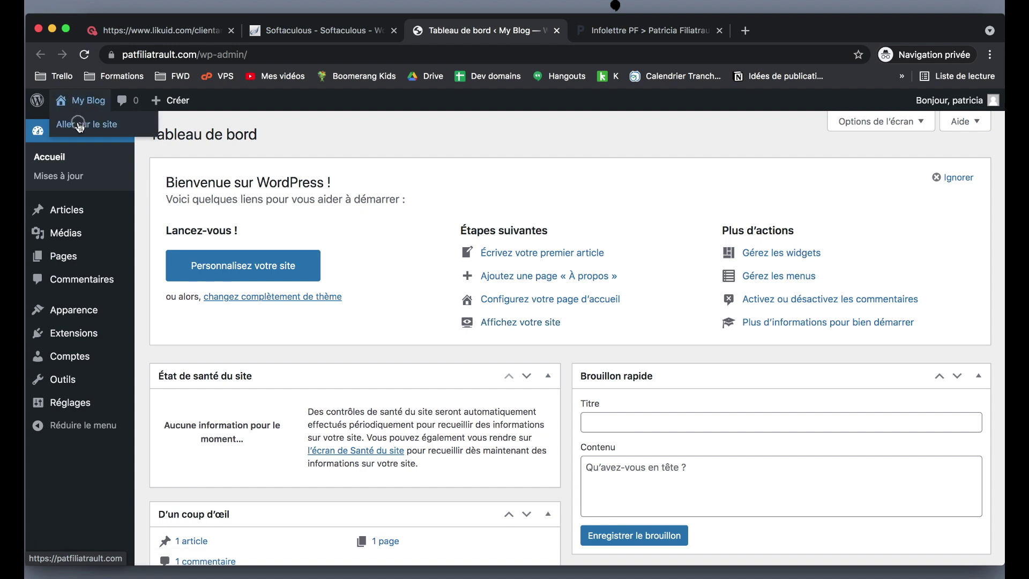
pyautogui.click(637, 33)
pyautogui.scroll(-10, 585, 237)
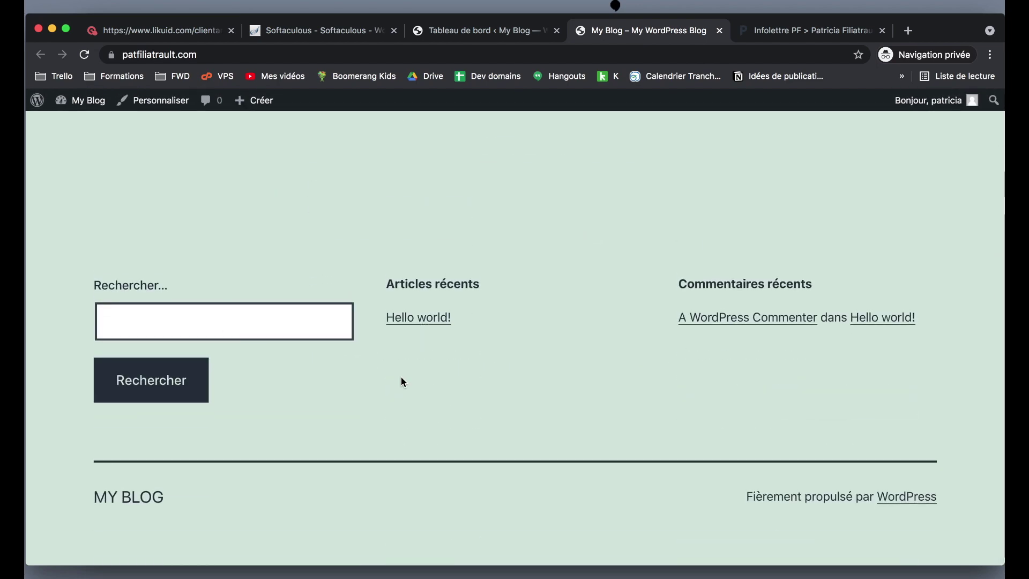
pyautogui.scroll(10, 401, 376)
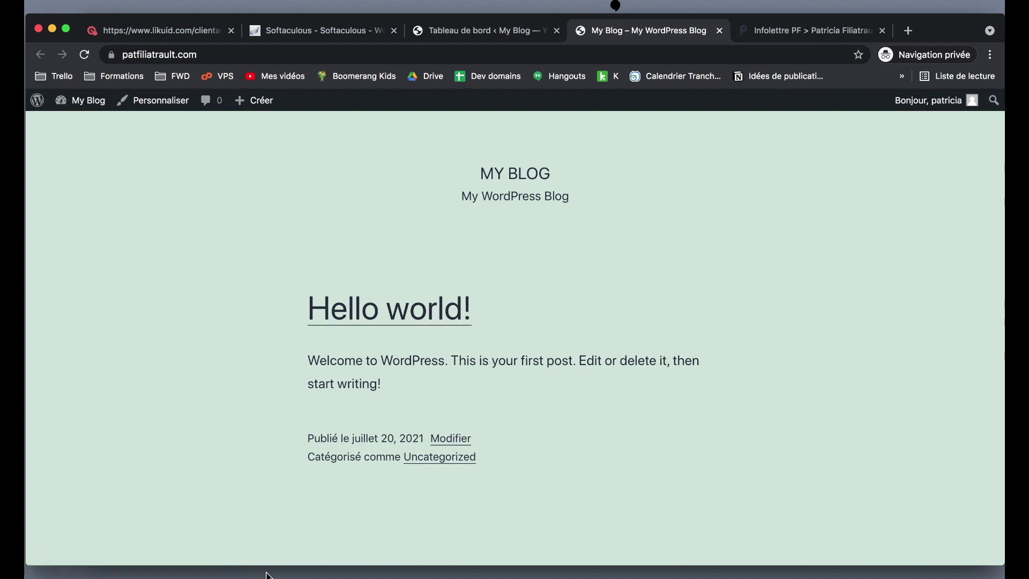
pyautogui.scroll(-2, 368, 426)
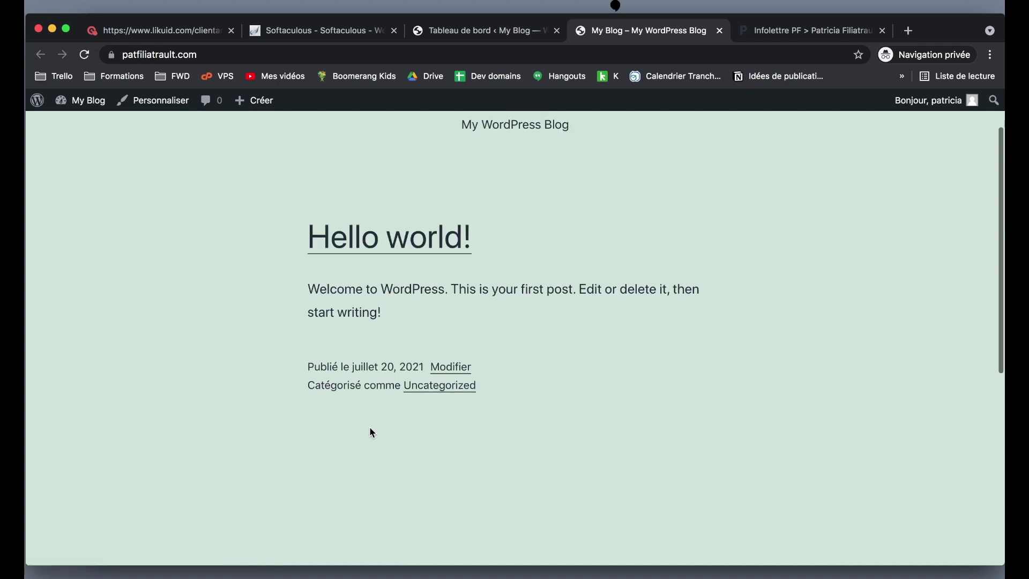
pyautogui.click(458, 32)
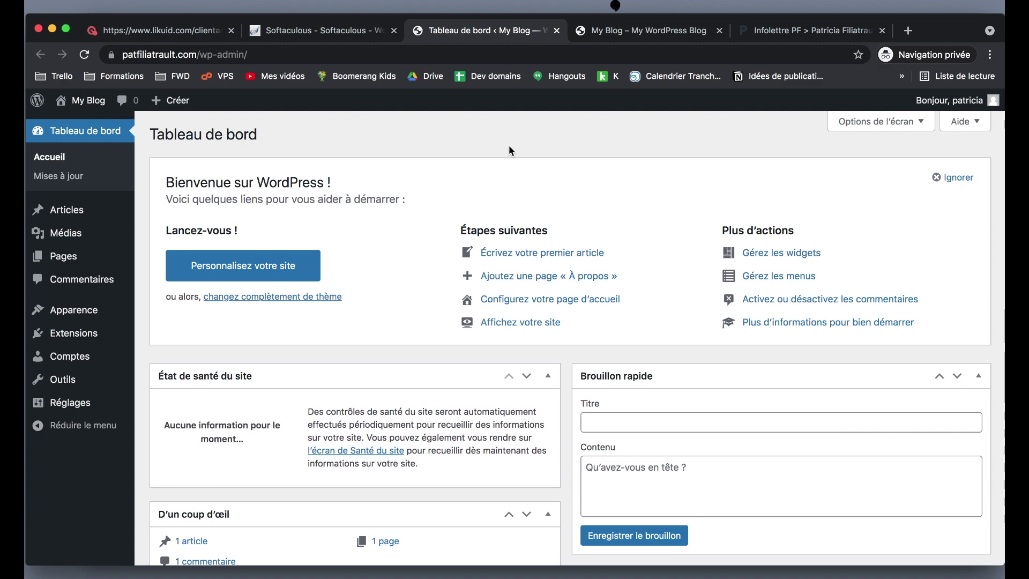
# Load the site's /divi affiliate link in a new tab and show the $70/year and $199 Lifetime pricing.
pyautogui.click(908, 30)
pyautogui.write('patriciafiliatrault.com')
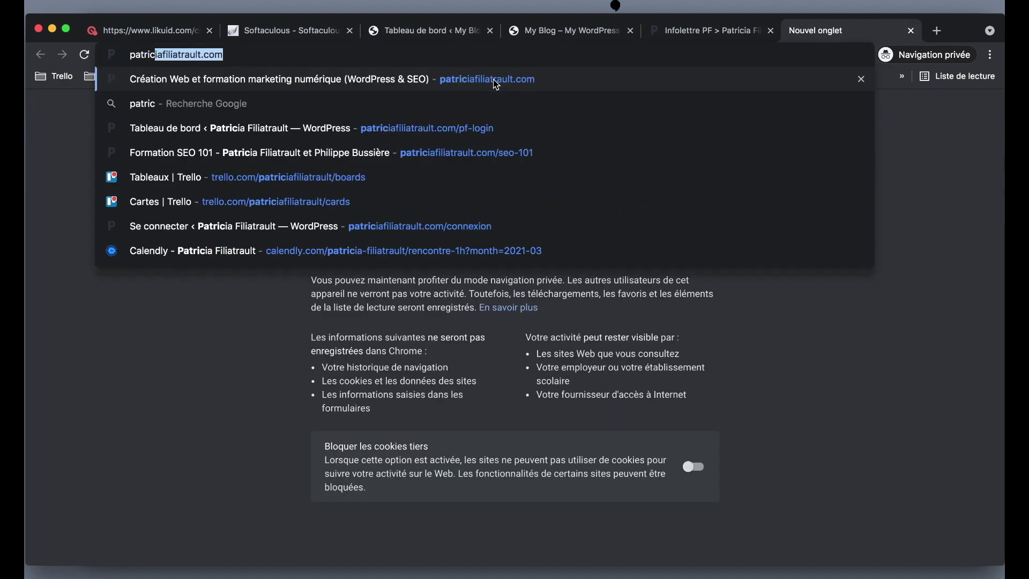
pyautogui.write('/divi')
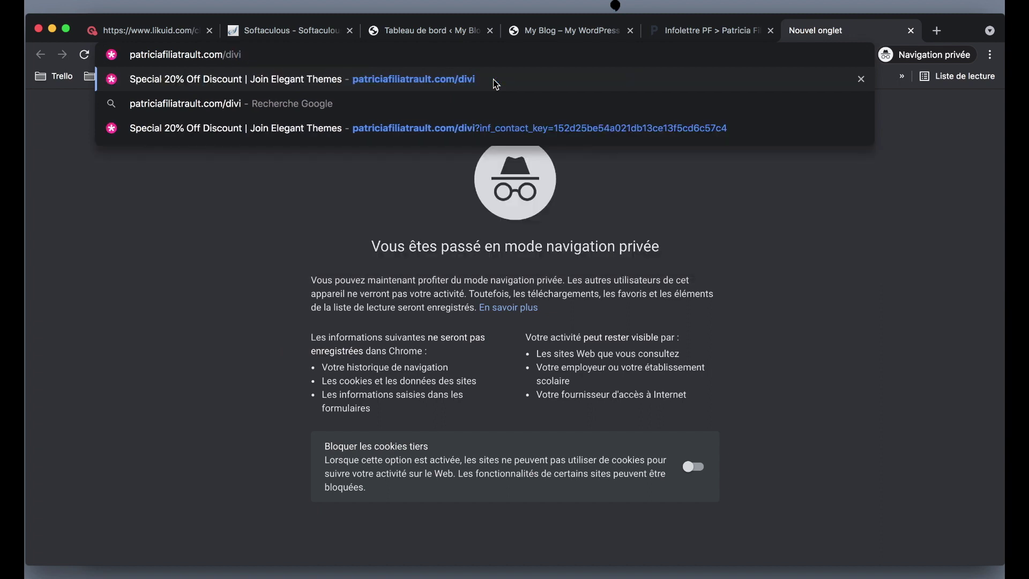
pyautogui.click(495, 85)
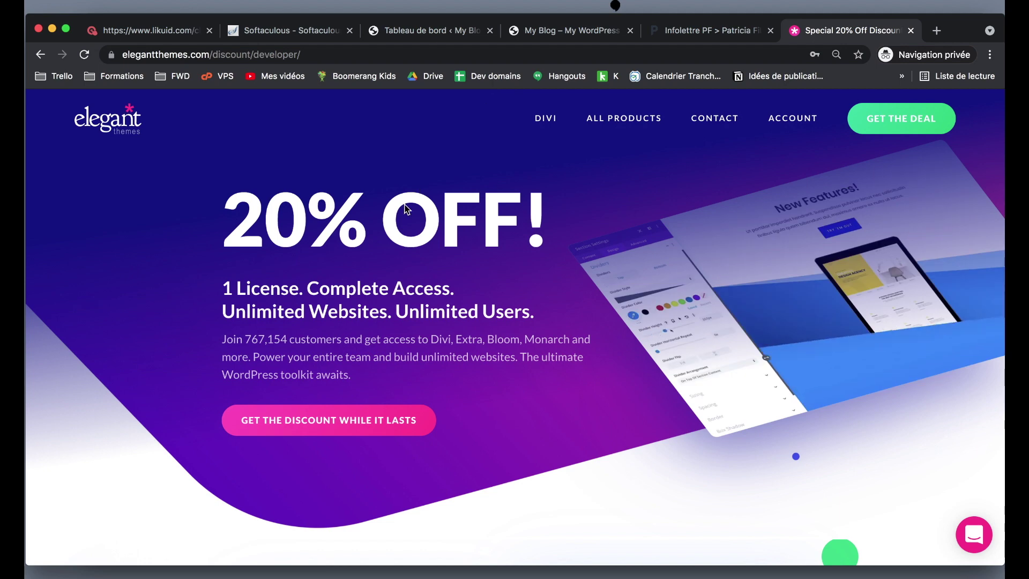
pyautogui.scroll(-3, 406, 209)
pyautogui.scroll(-5, 405, 210)
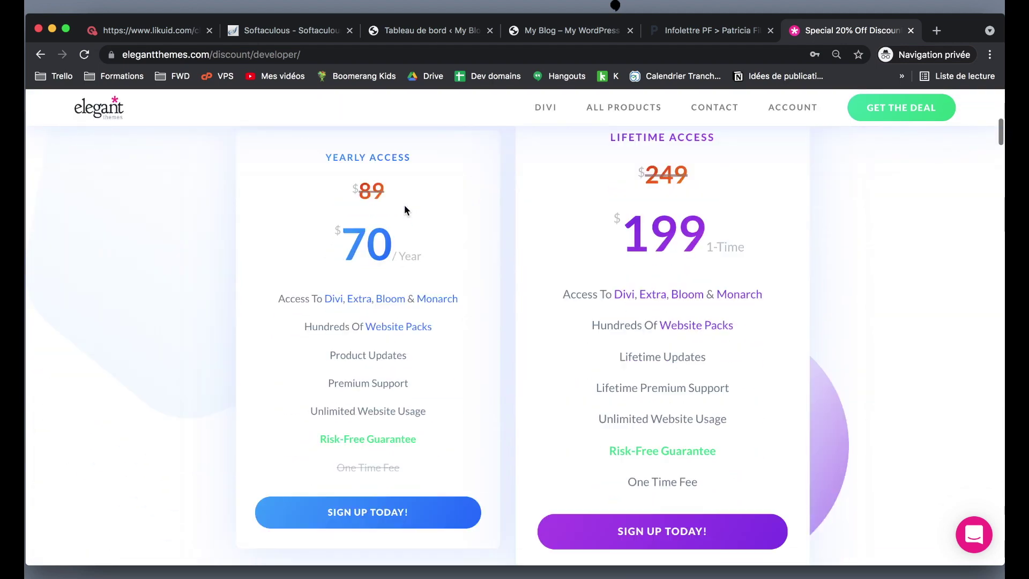
pyautogui.scroll(-1, 450, 198)
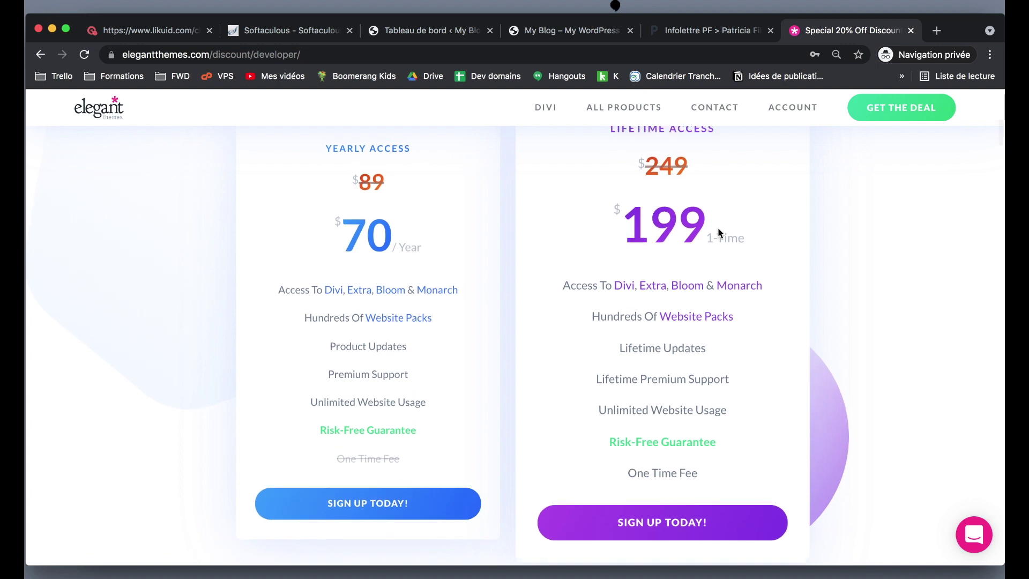
pyautogui.scroll(-1, 688, 229)
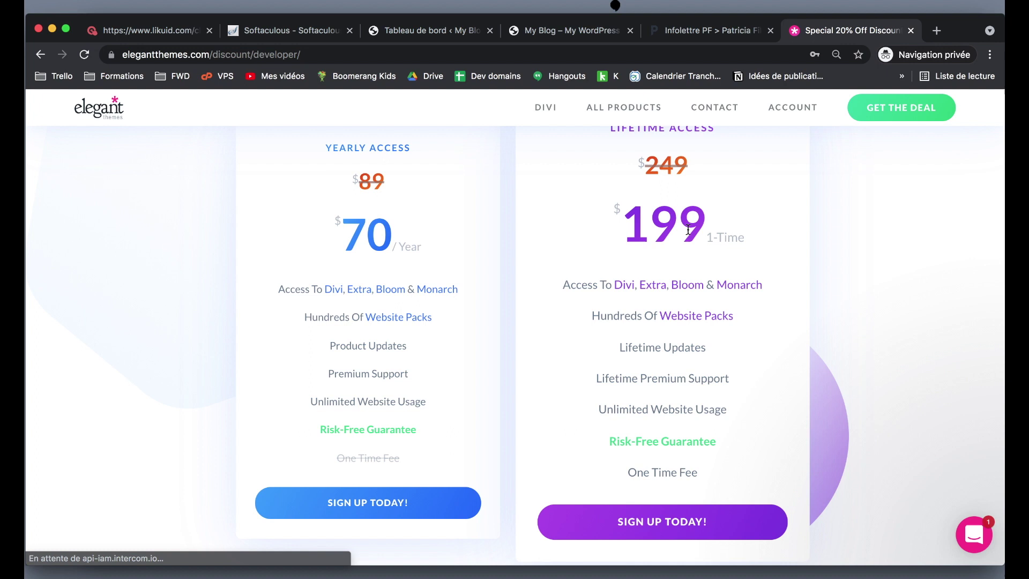